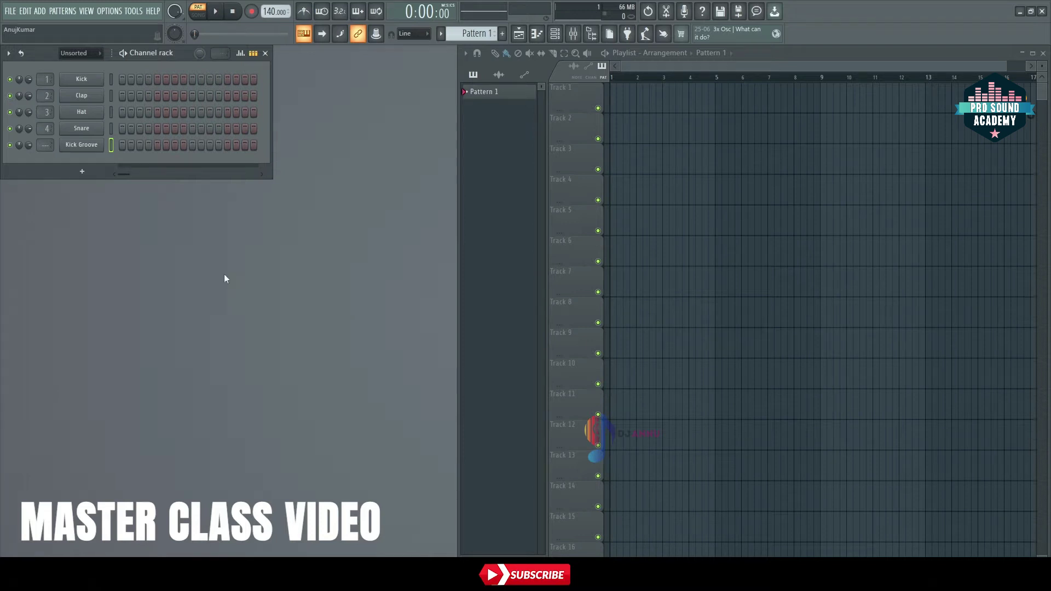
# Step: Open the VTS1 25 Kit 140BPM Kick channel and fill its sequence with a hit on every fourth step
pyautogui.click(88, 145)
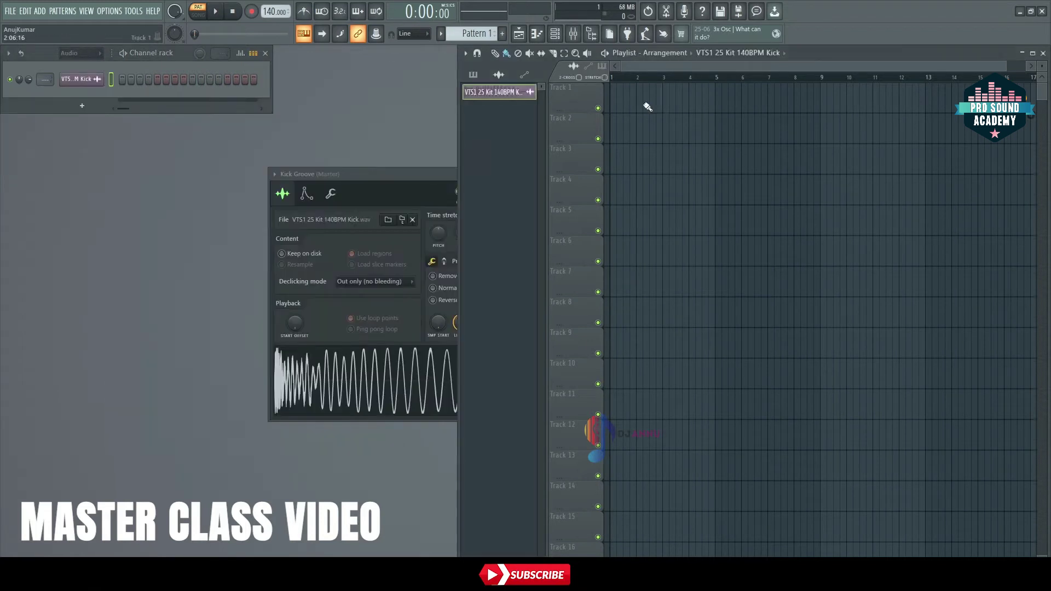
pyautogui.click(88, 80)
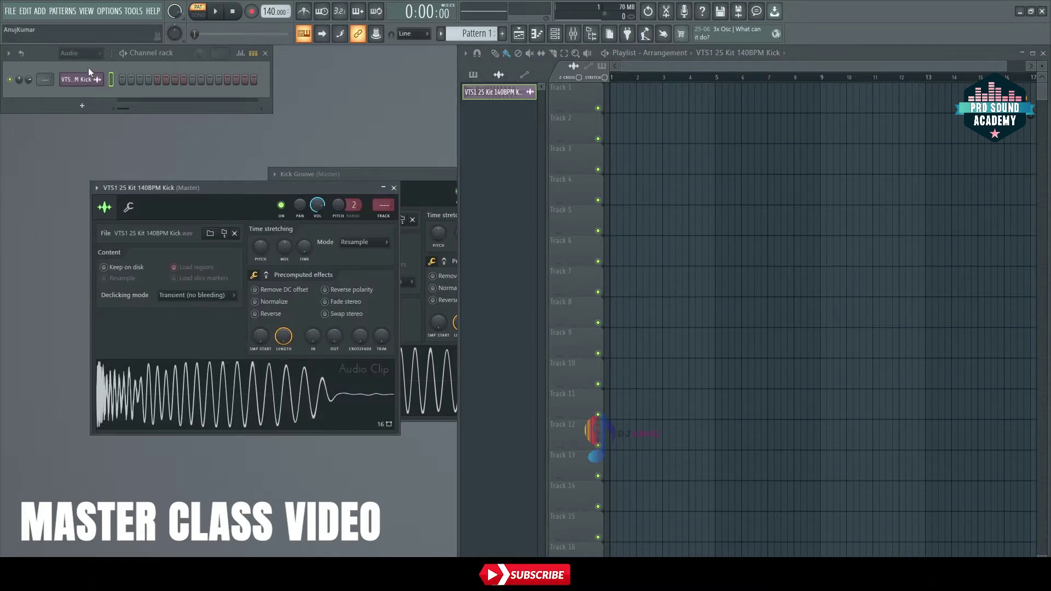
pyautogui.rightClick(92, 80)
pyautogui.click(239, 125)
# Step: Clear the audio clips from Track 1 of the playlist and paint Pattern 1 across bars 2 to 12
pyautogui.moveTo(663, 104)
pyautogui.mouseDown()
pyautogui.moveTo(896, 97)
pyautogui.moveTo(619, 107)
pyautogui.mouseUp()
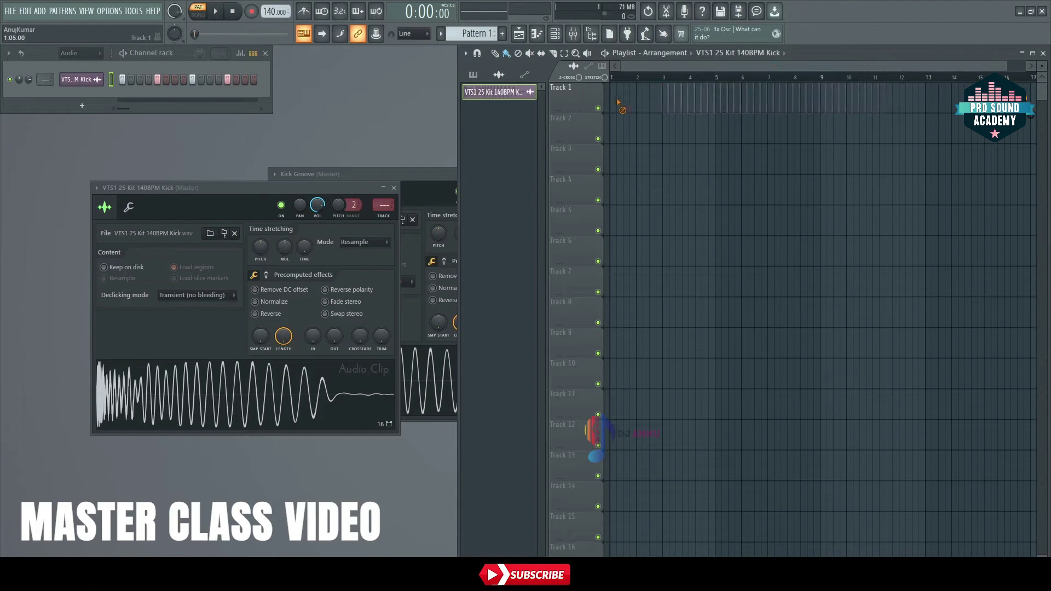
pyautogui.click(707, 53)
pyautogui.click(720, 95)
pyautogui.moveTo(641, 93); pyautogui.dragTo(925, 94)
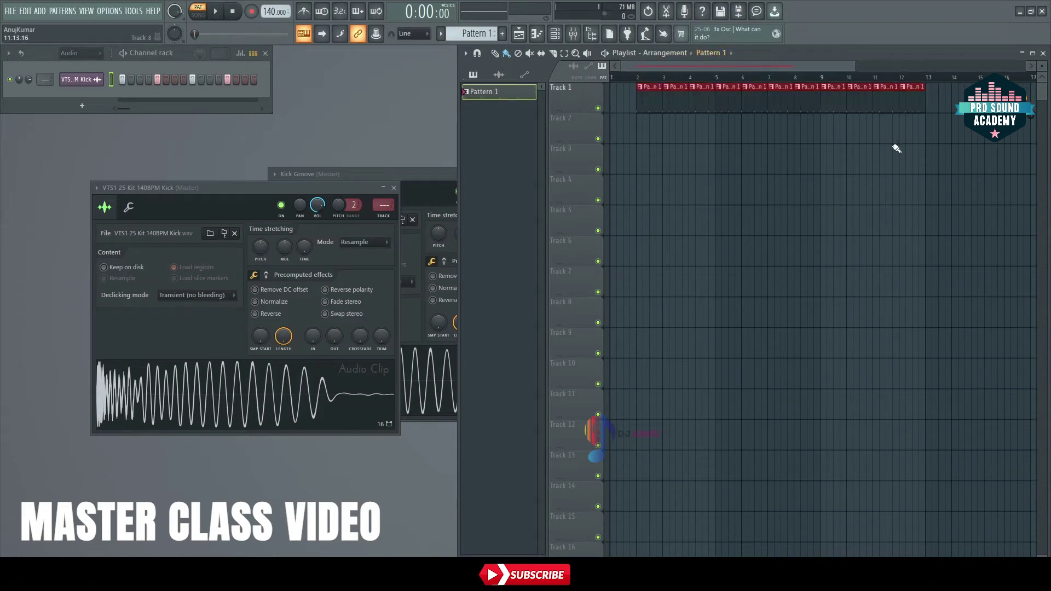
# Step: Switch playback to song mode and audition the kick arrangement from bar 2
pyautogui.click(639, 77)
pyautogui.press('l')
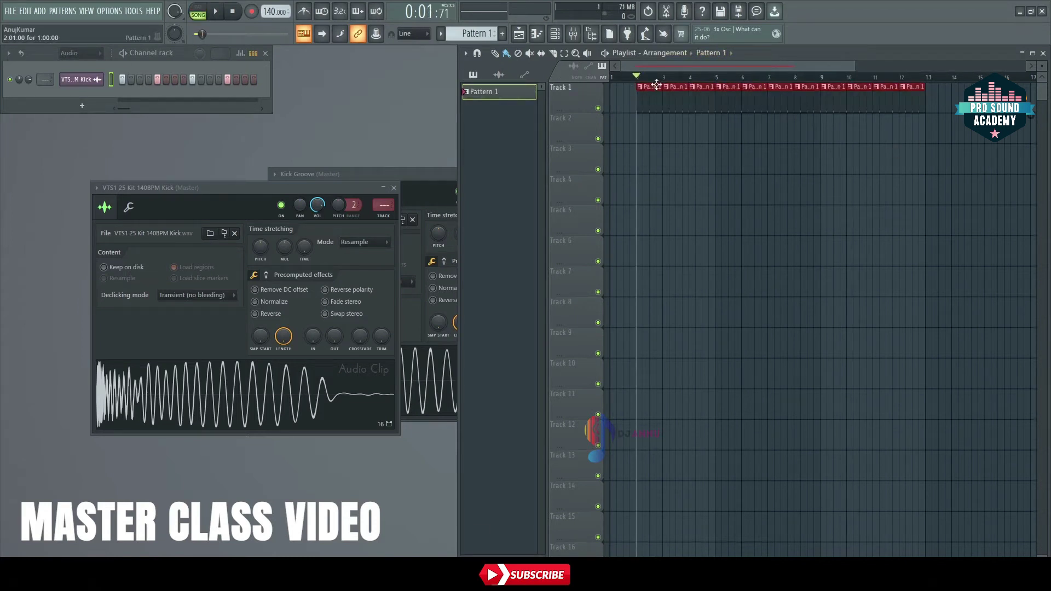
pyautogui.press('space')
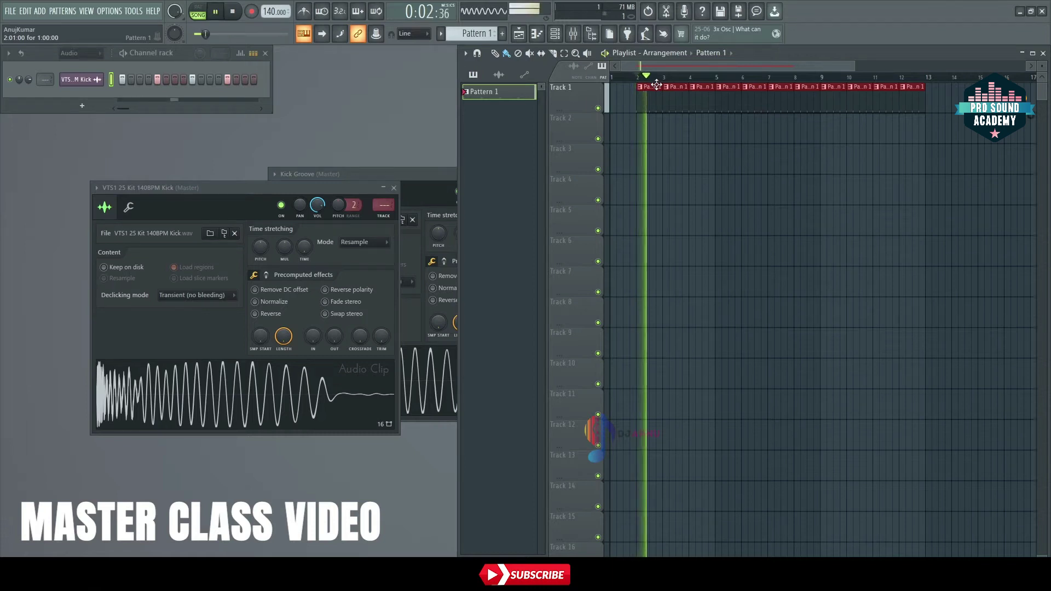
pyautogui.press('space')
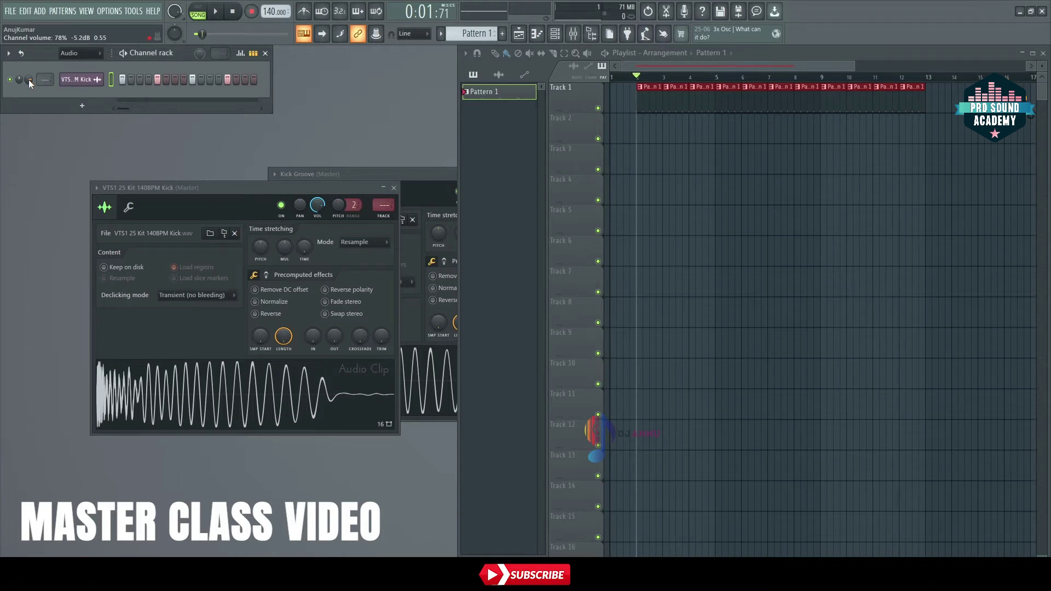
# Step: Select the kick audio clip channel and play the arrangement again to check its sound
pyautogui.click(77, 79)
pyautogui.click(77, 80)
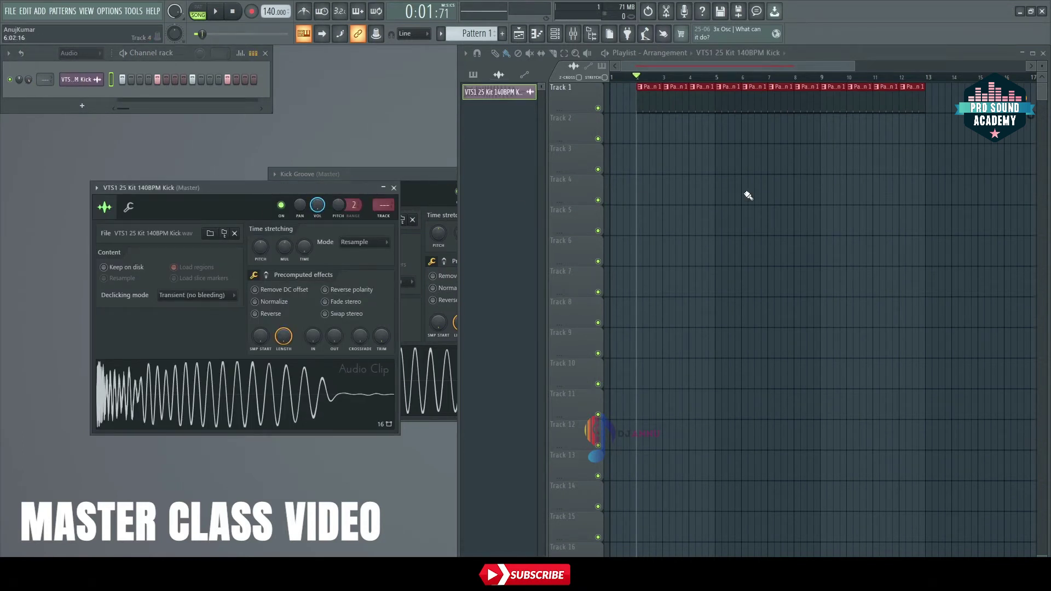
pyautogui.press('space')
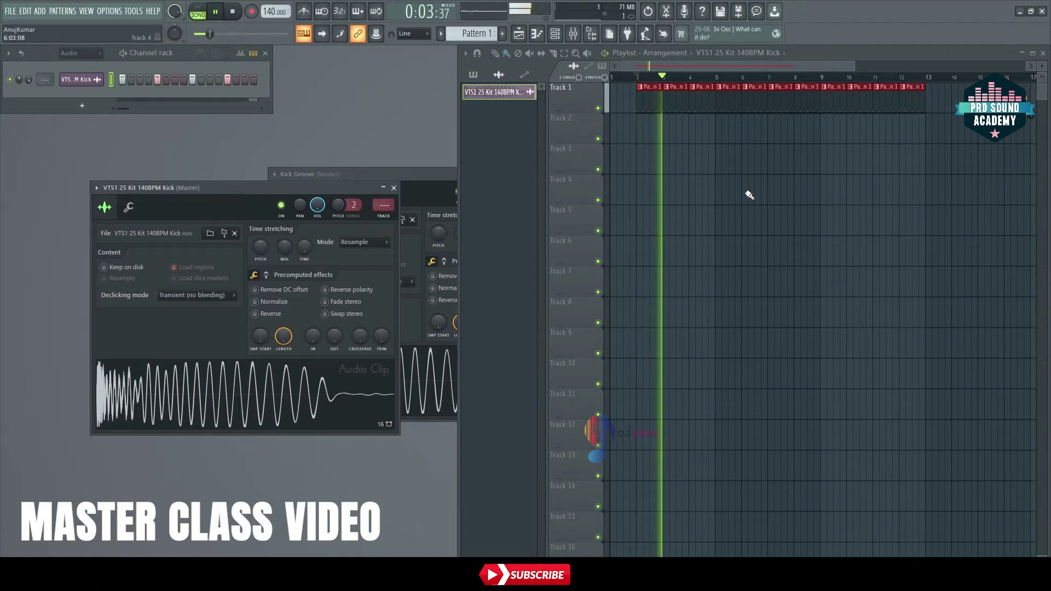
pyautogui.press('space')
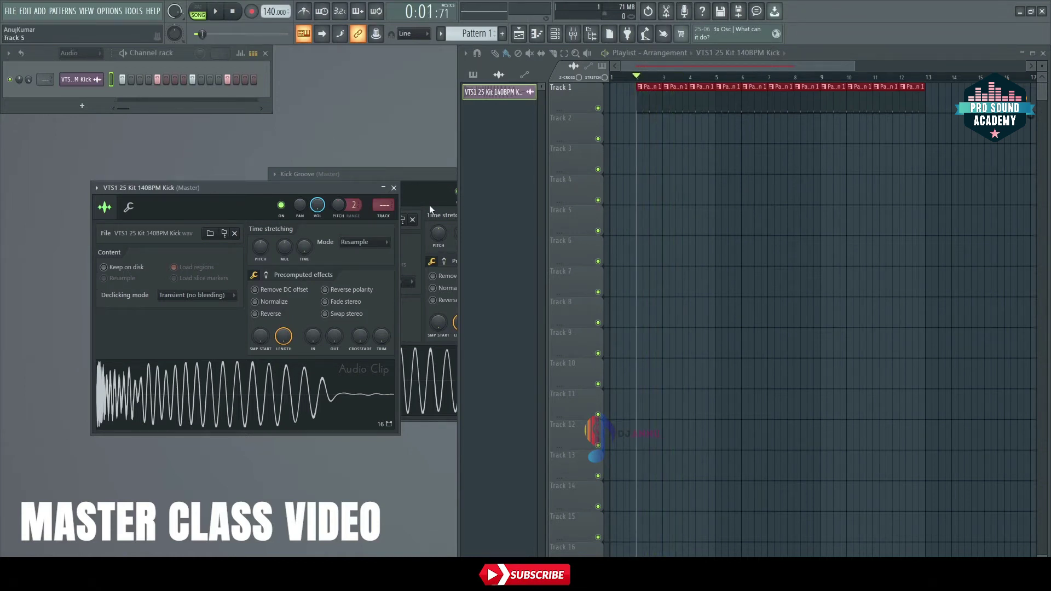
# Step: Close the settings windows of the kick audio clip and the Kick Groove sampler
pyautogui.click(394, 189)
pyautogui.click(430, 176)
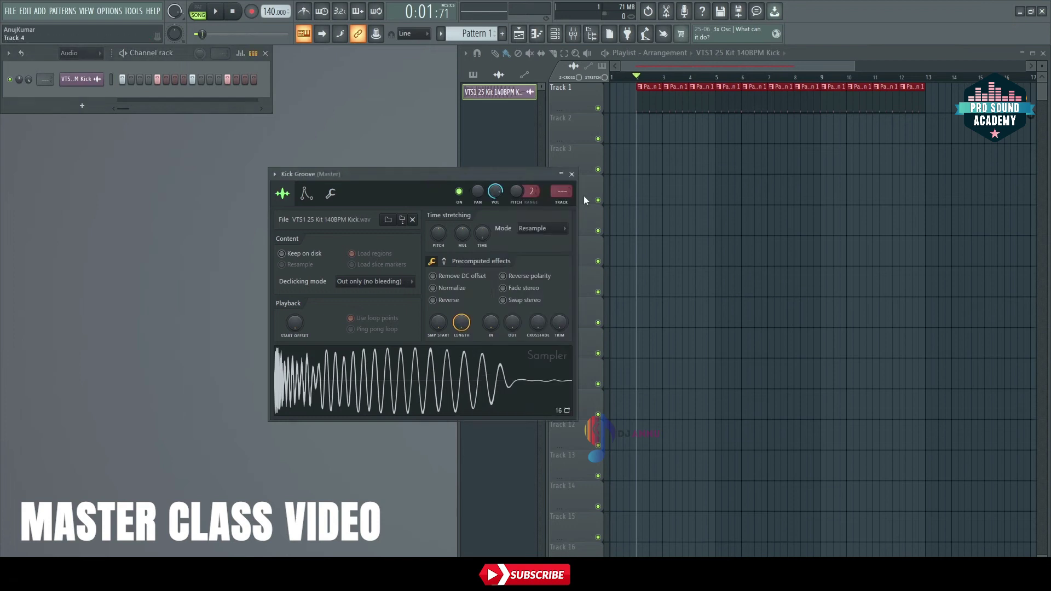
pyautogui.click(571, 175)
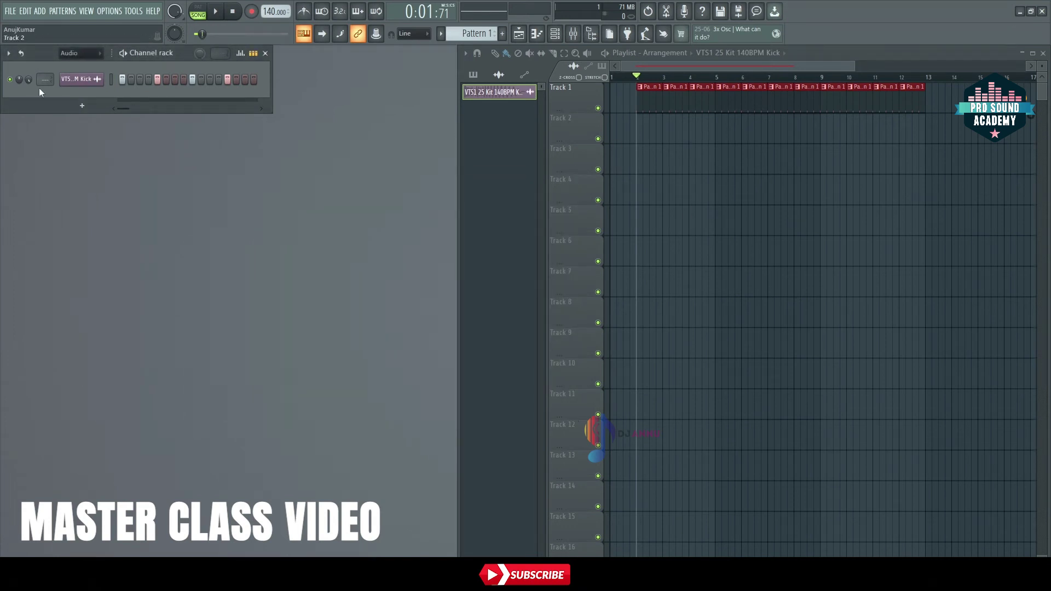
# Step: Route the kick channel to mixer track 5 and load Fruity Parametric EQ 2 in its first effect slot
pyautogui.click(77, 80)
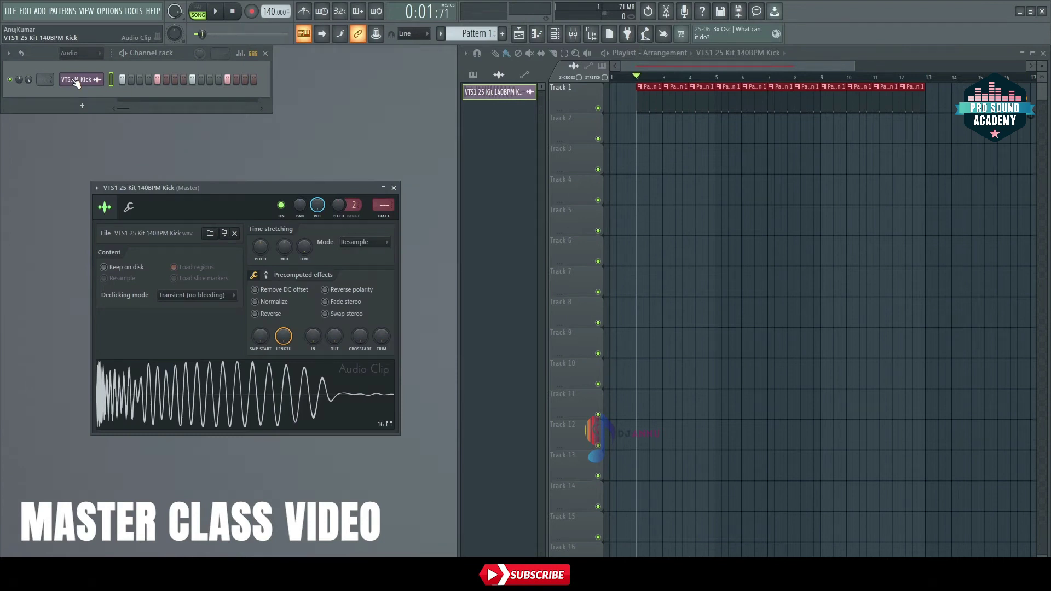
pyautogui.hotkey('ctrl', 'l')
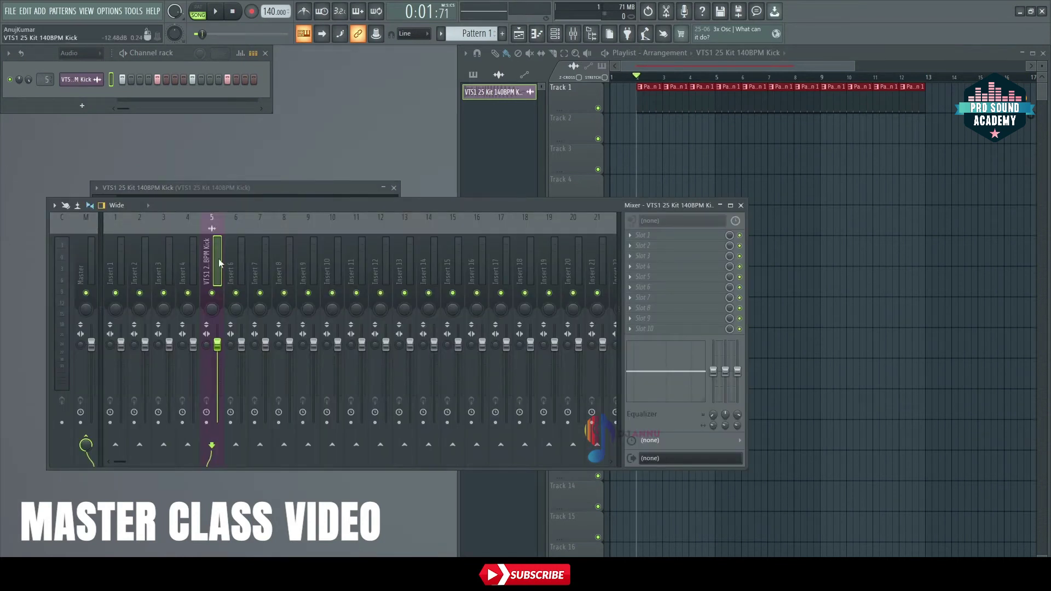
pyautogui.click(695, 236)
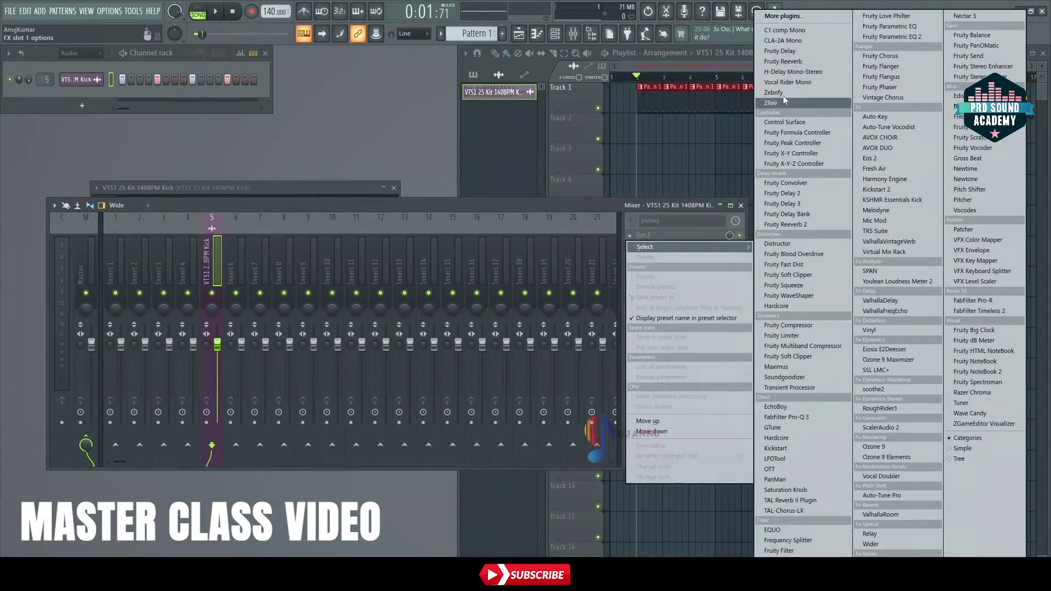
pyautogui.click(891, 37)
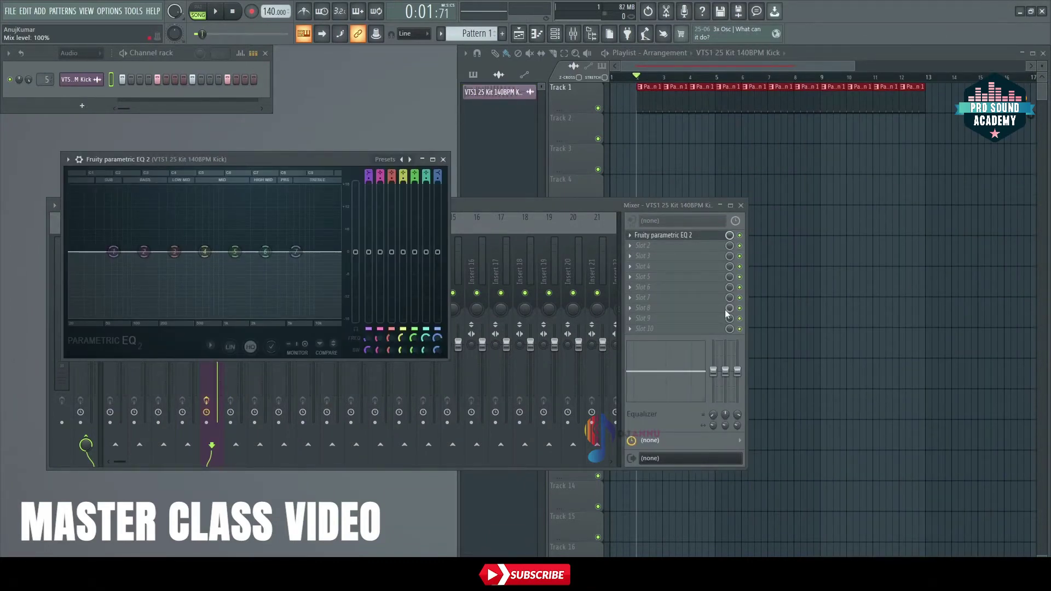
pyautogui.moveTo(301, 159); pyautogui.dragTo(506, 198)
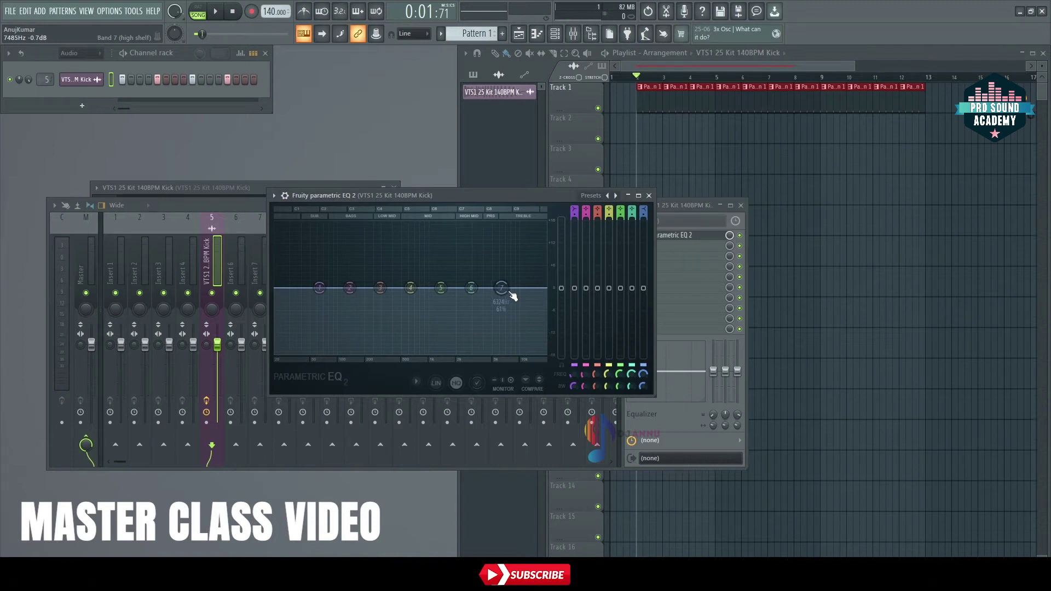
# Step: Boost the kick's highs with EQ band 7 as a high shelf at about 1.4 kHz and 7 dB, auditioning the result
pyautogui.moveTo(502, 289); pyautogui.dragTo(445, 261)
pyautogui.press('space')
pyautogui.press('space')
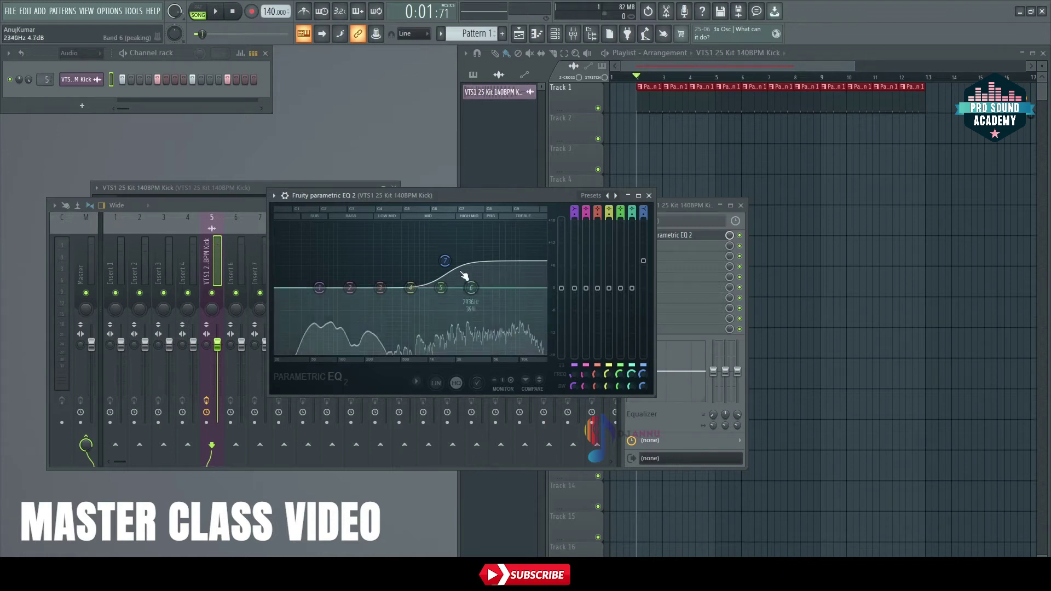
pyautogui.moveTo(446, 267); pyautogui.dragTo(447, 268)
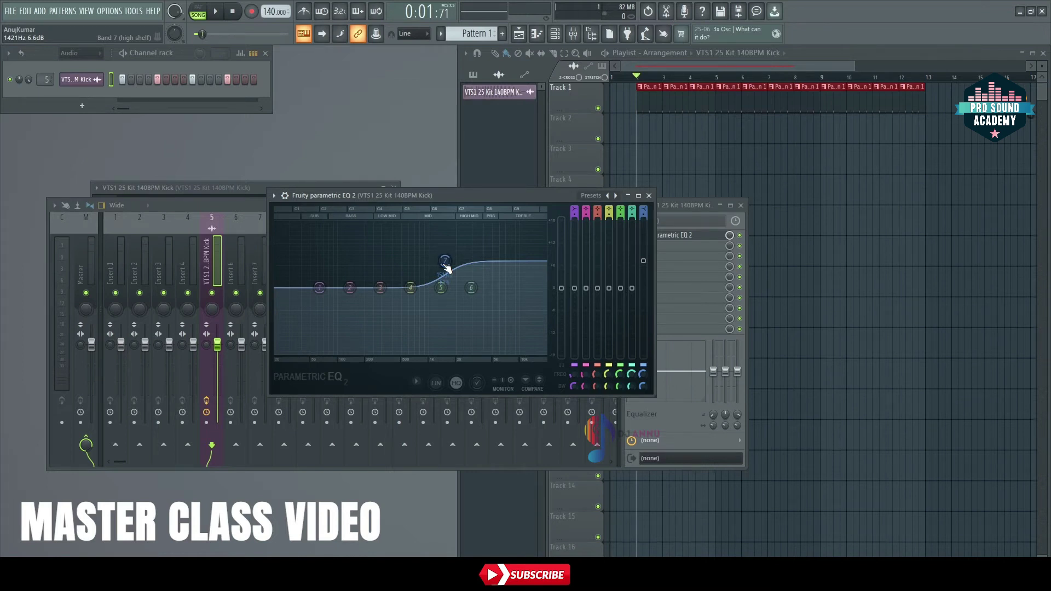
pyautogui.press('space')
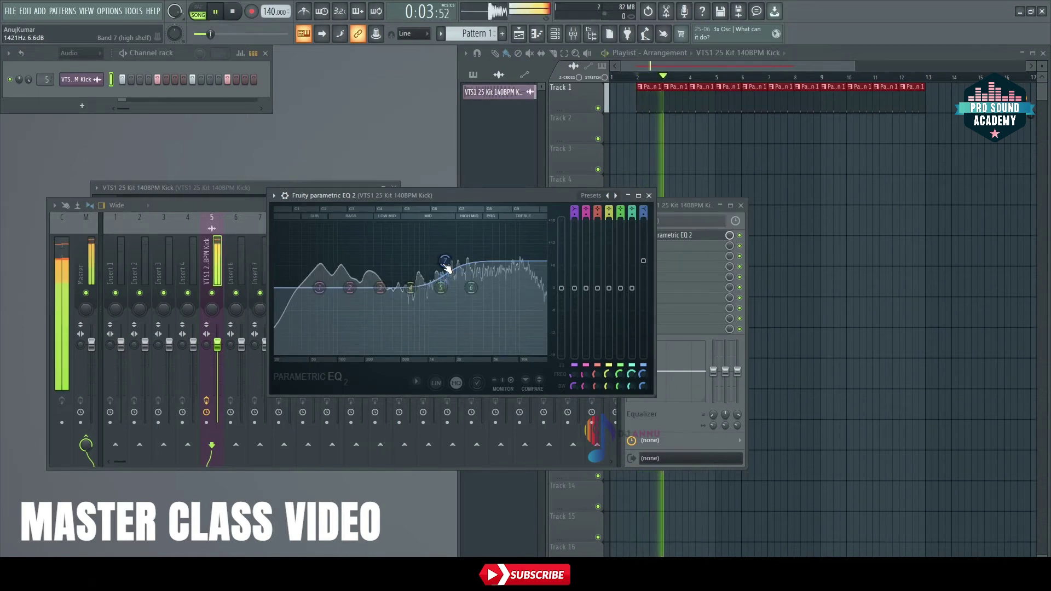
pyautogui.press('space')
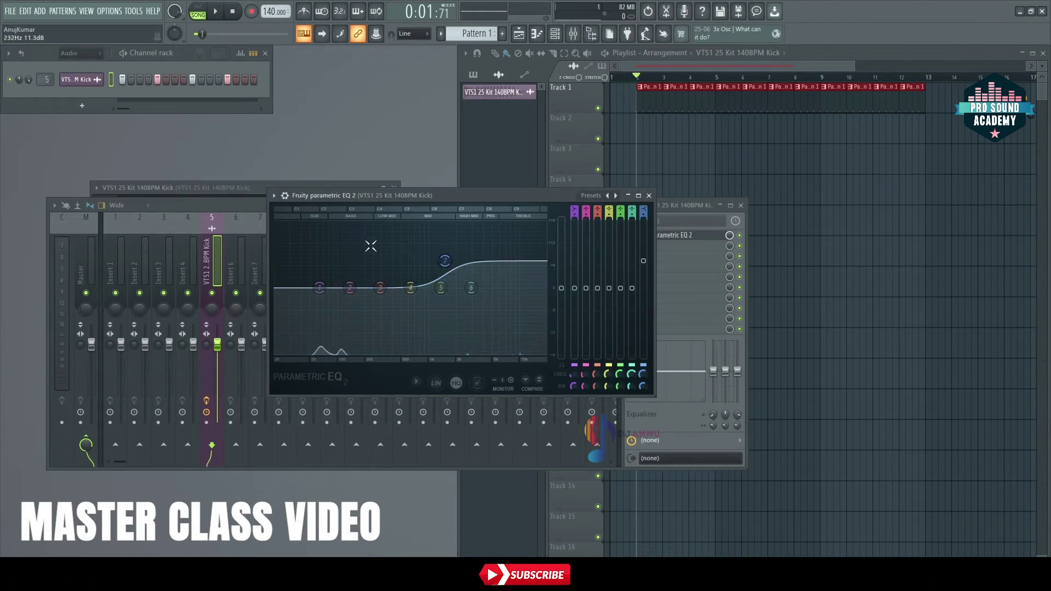
# Step: Arrange the kick channel and EQ windows side by side and show the kick's levels adjustment settings
pyautogui.click(252, 188)
pyautogui.moveTo(265, 193); pyautogui.dragTo(215, 175)
pyautogui.moveTo(381, 196); pyautogui.dragTo(561, 202)
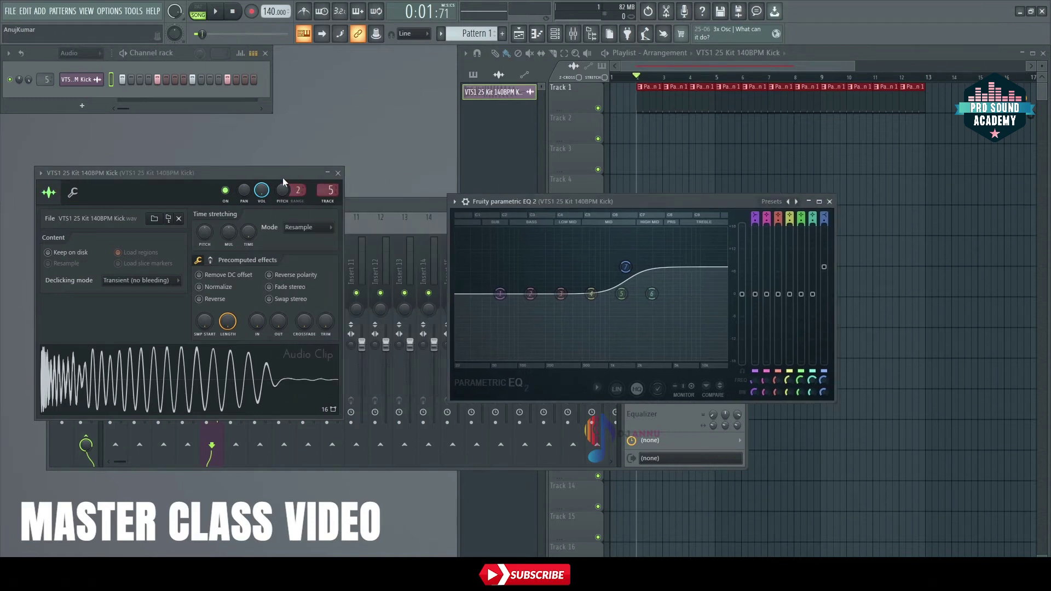
pyautogui.moveTo(282, 177); pyautogui.dragTo(341, 183)
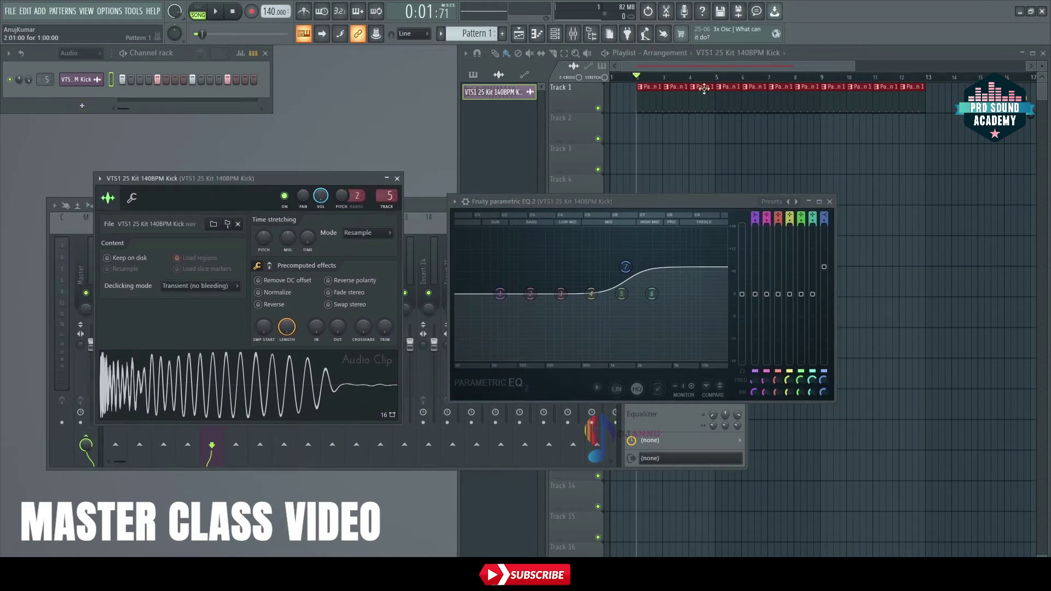
pyautogui.moveTo(683, 201); pyautogui.dragTo(763, 317)
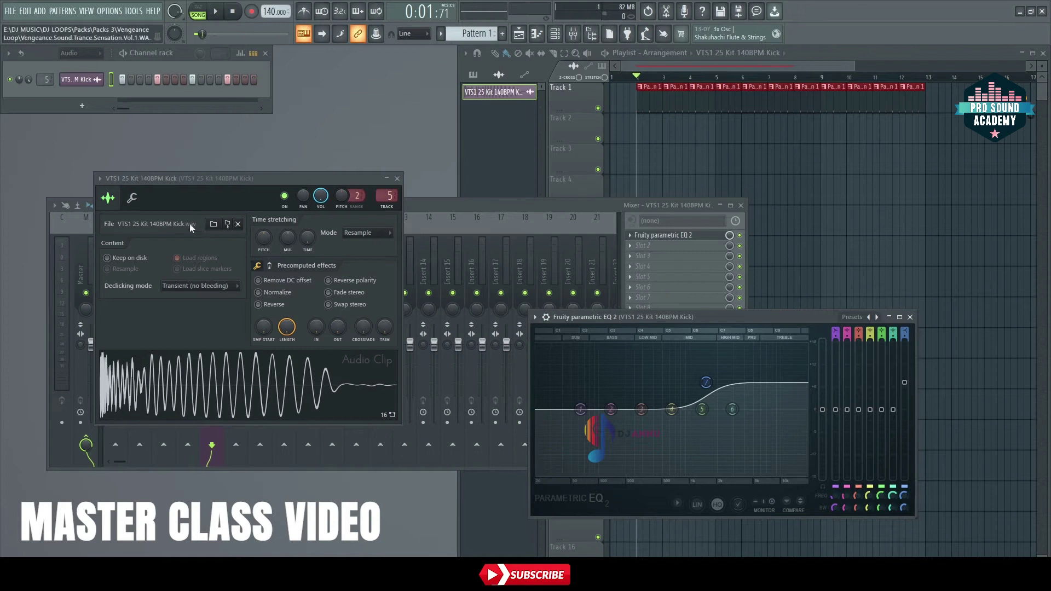
pyautogui.click(132, 199)
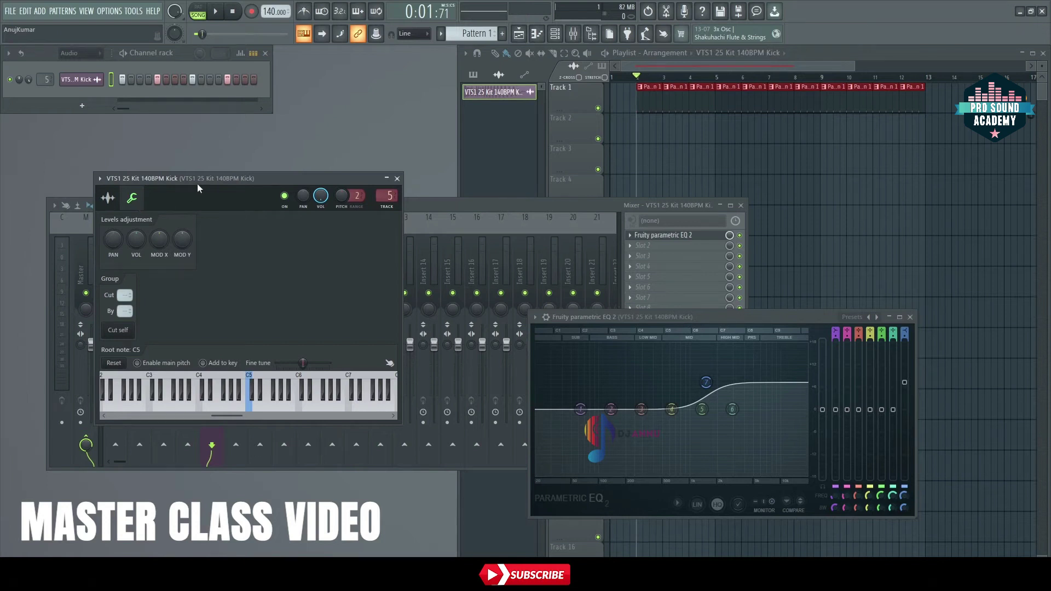
pyautogui.moveTo(197, 180); pyautogui.dragTo(224, 166)
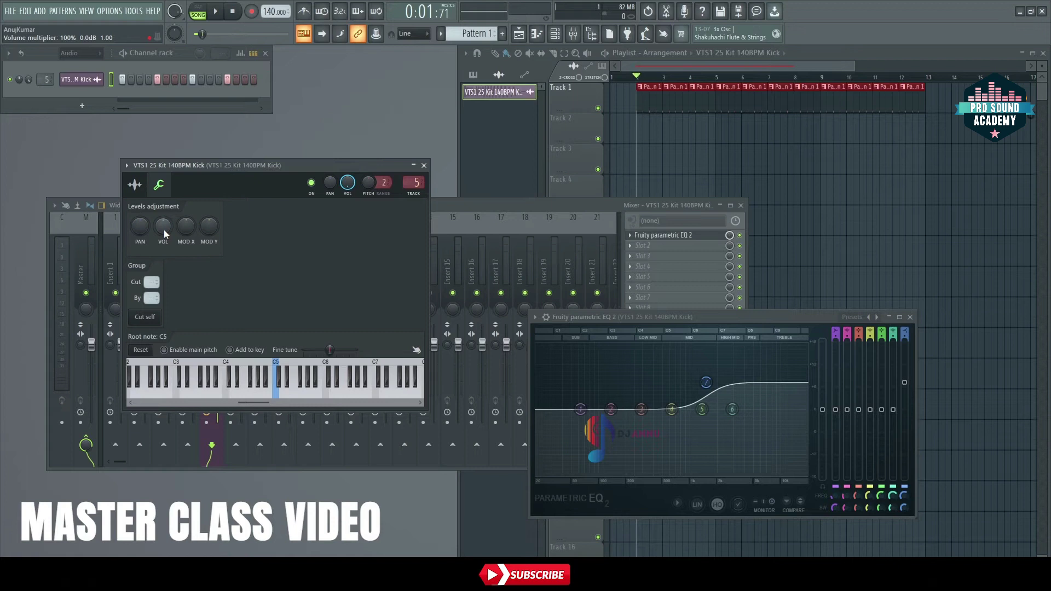
# Step: Fine-tune the kick's levels adjustment volume to 112% while auditioning the arrangement
pyautogui.press('space')
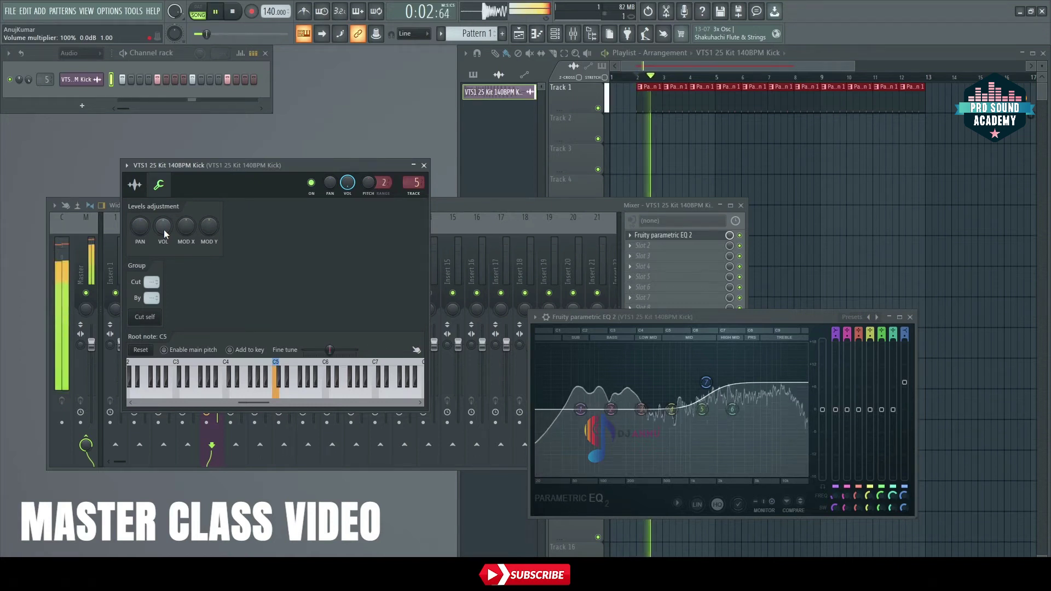
pyautogui.moveTo(163, 228); pyautogui.dragTo(163, 221)
pyautogui.press('space')
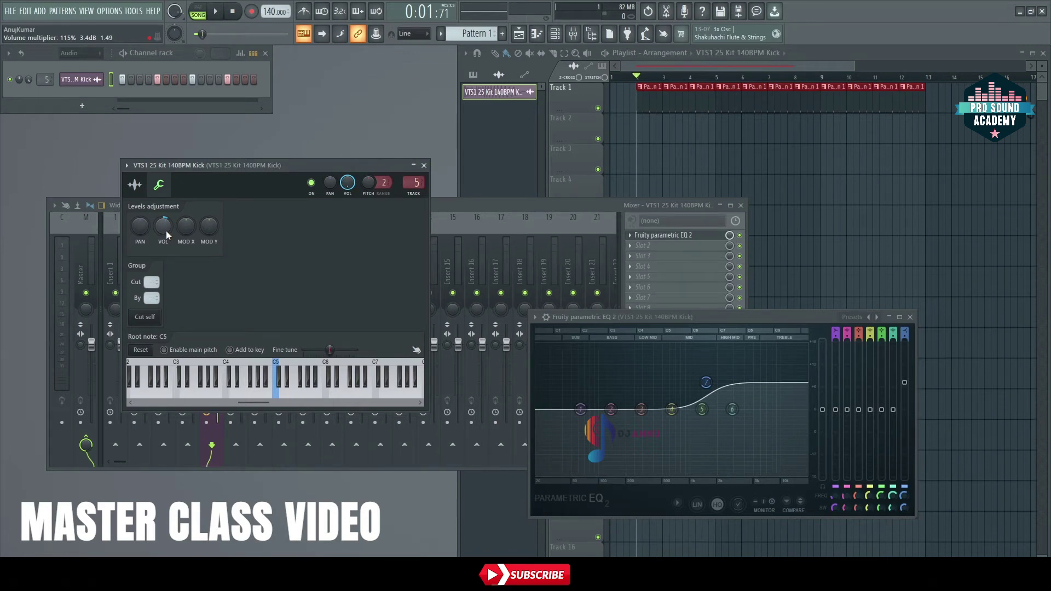
pyautogui.press('space')
pyautogui.moveTo(166, 232); pyautogui.dragTo(166, 227)
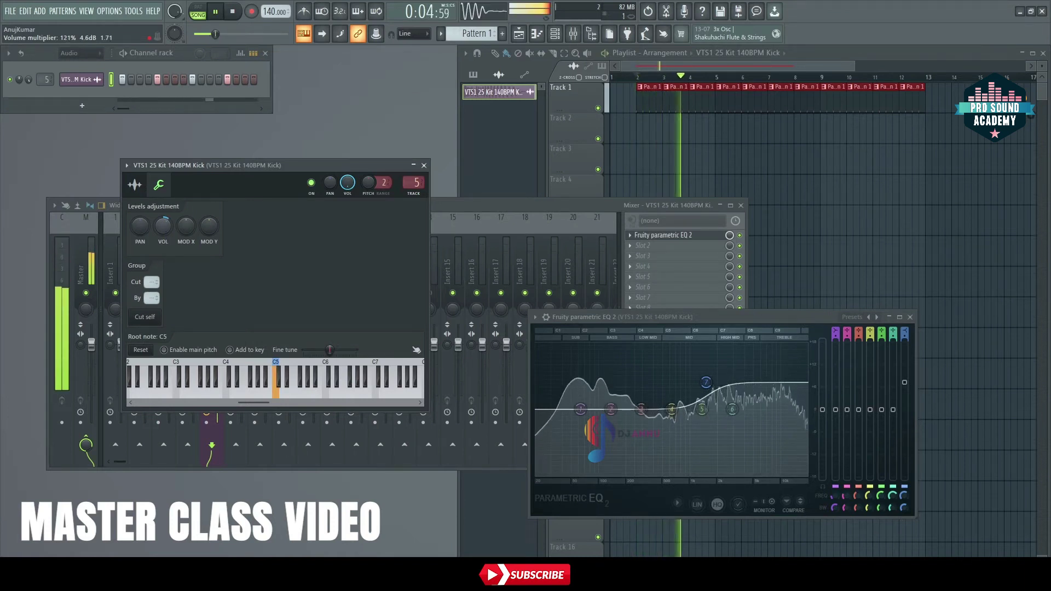
pyautogui.press('space')
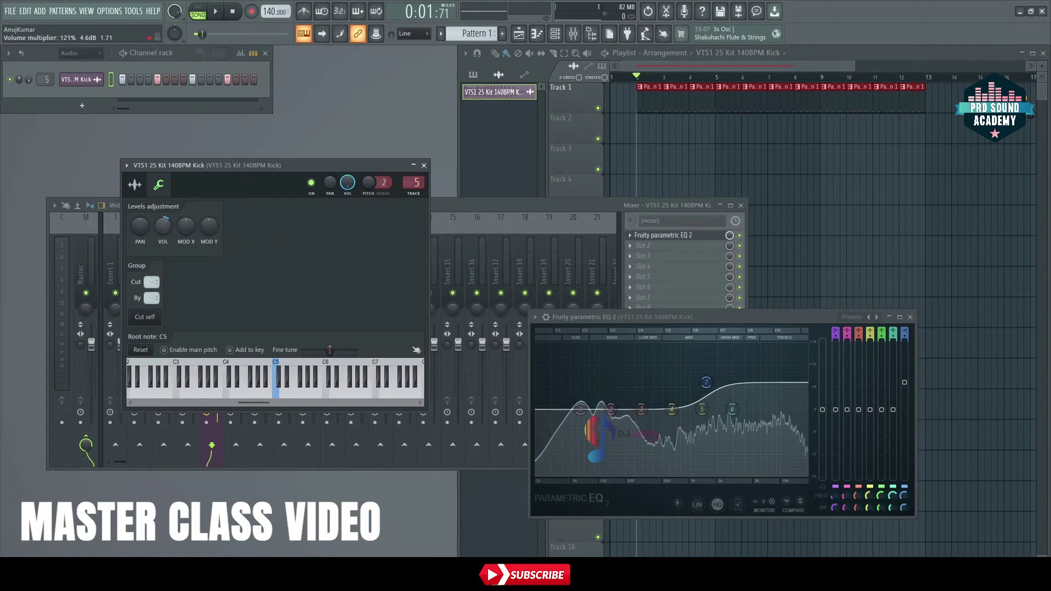
pyautogui.scroll(-2, 164, 230)
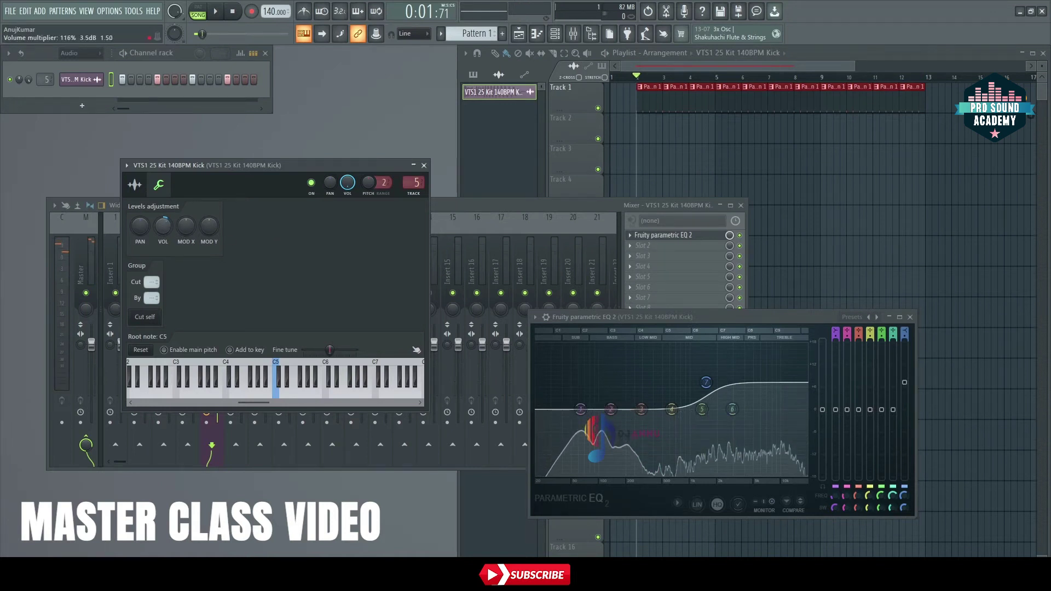
pyautogui.press('space')
pyautogui.scroll(-1, 165, 230)
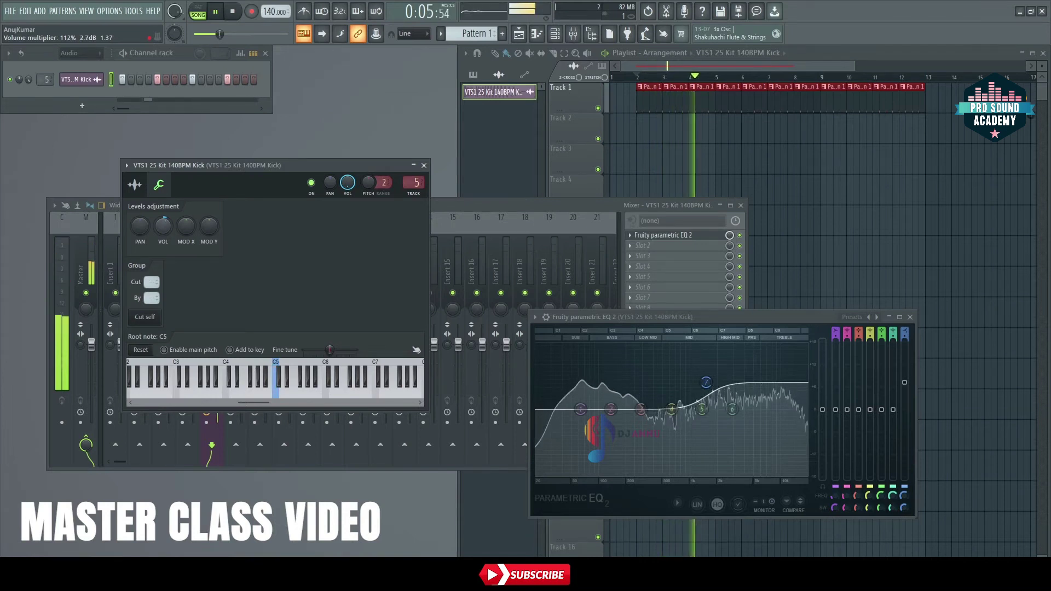
pyautogui.press('space')
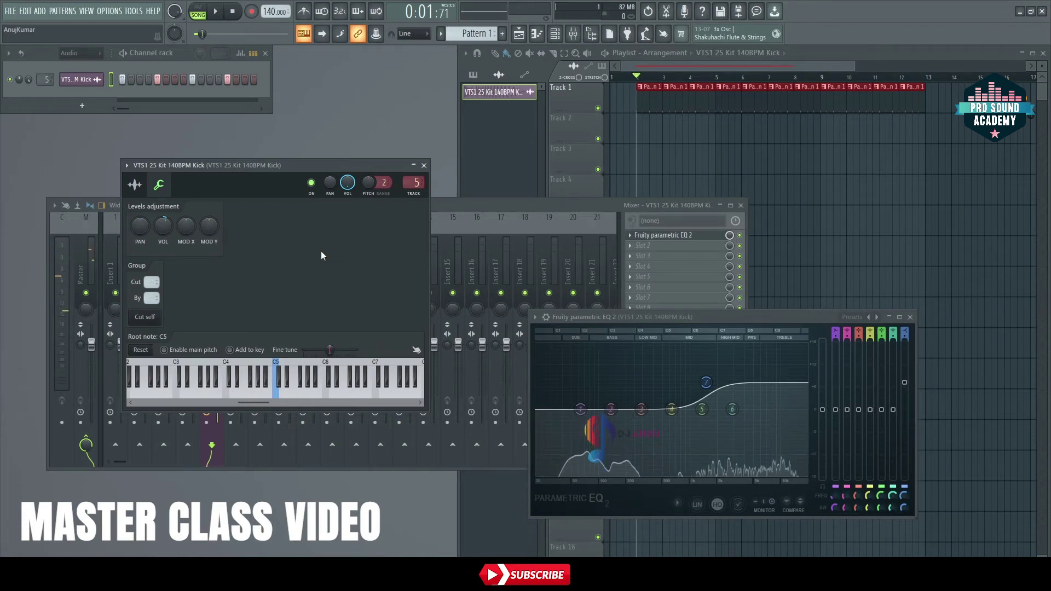
# Step: Bring the EQ into clear view and move low-shelf band 1 to the lowest frequency at about 0 dB
pyautogui.moveTo(744, 314); pyautogui.dragTo(713, 212)
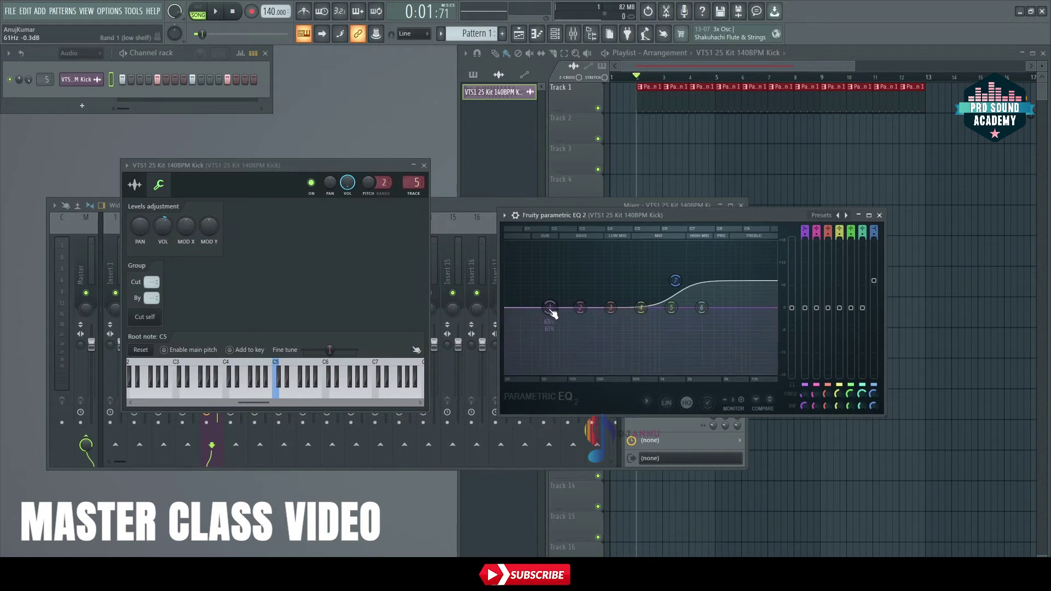
pyautogui.moveTo(553, 314); pyautogui.dragTo(551, 312)
pyautogui.moveTo(552, 311); pyautogui.dragTo(506, 309)
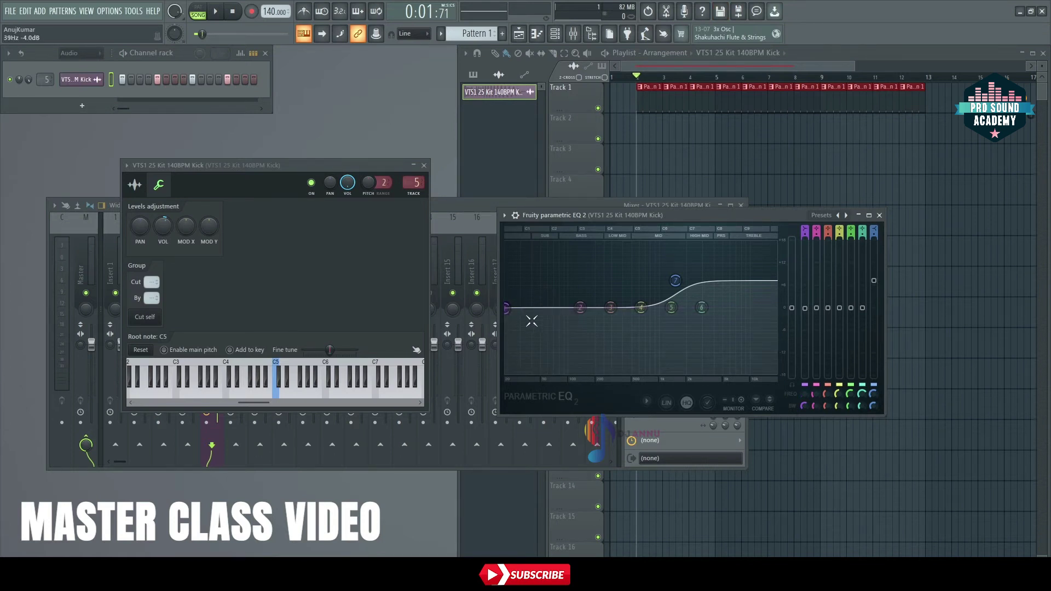
# Step: Cut the kick's lows by moving EQ low-shelf band 1 to about 68 Hz and -18 dB while auditioning the arrangement
pyautogui.moveTo(510, 312); pyautogui.dragTo(510, 317)
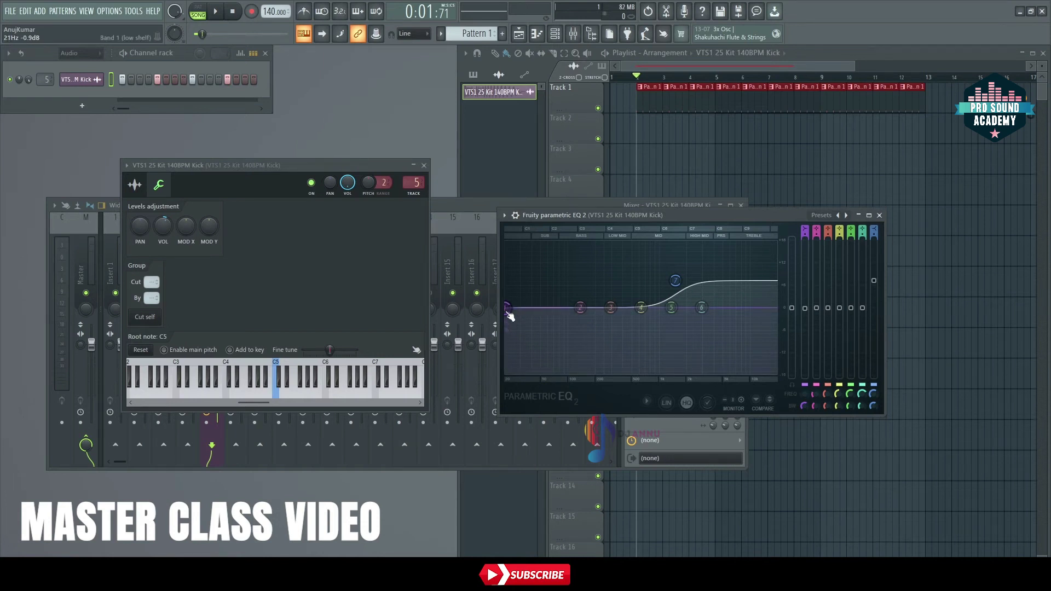
pyautogui.press('space')
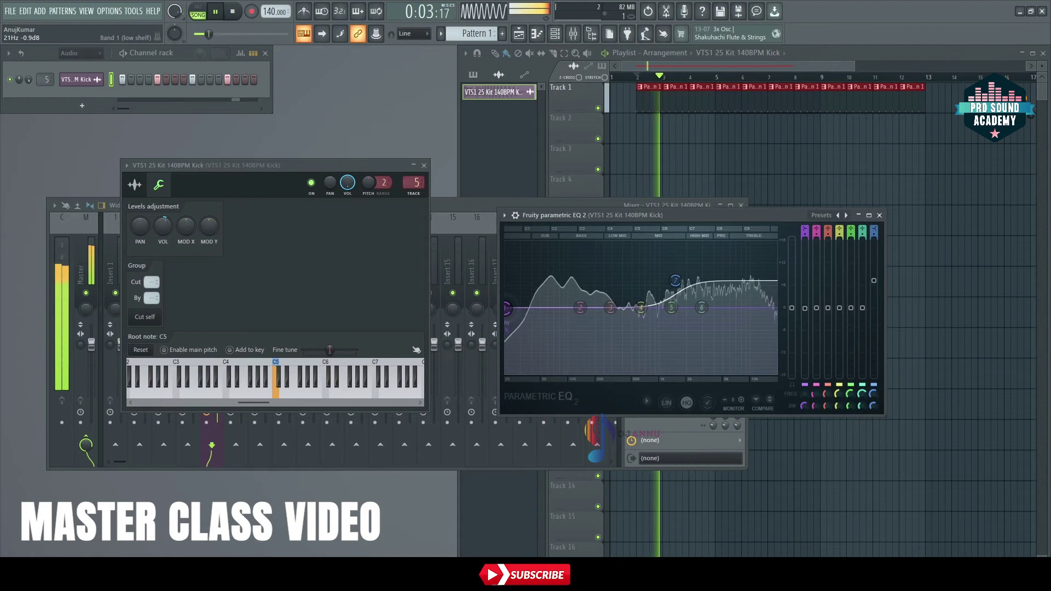
pyautogui.press('space')
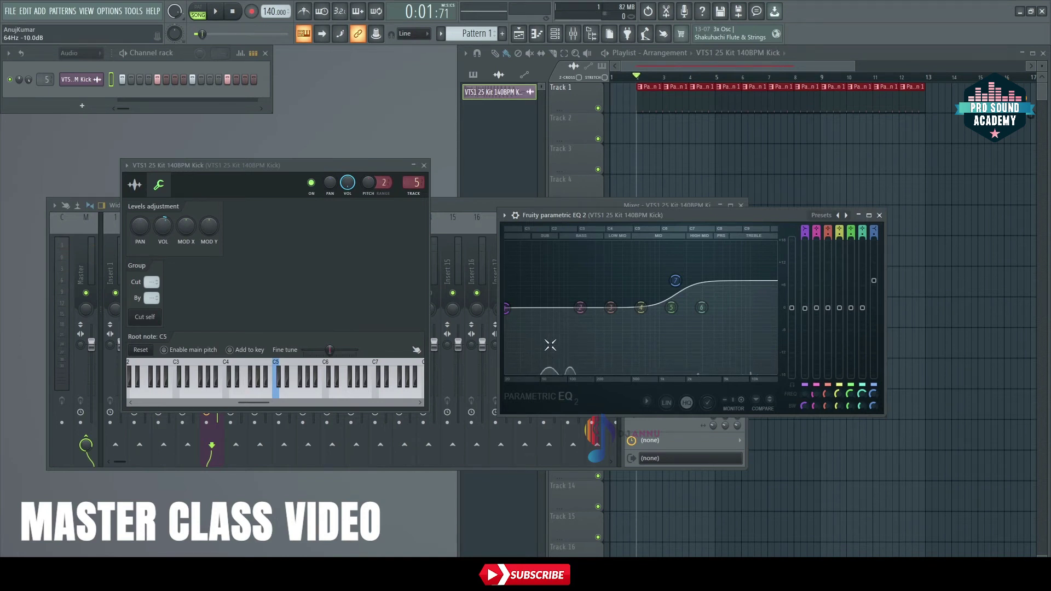
pyautogui.press('space')
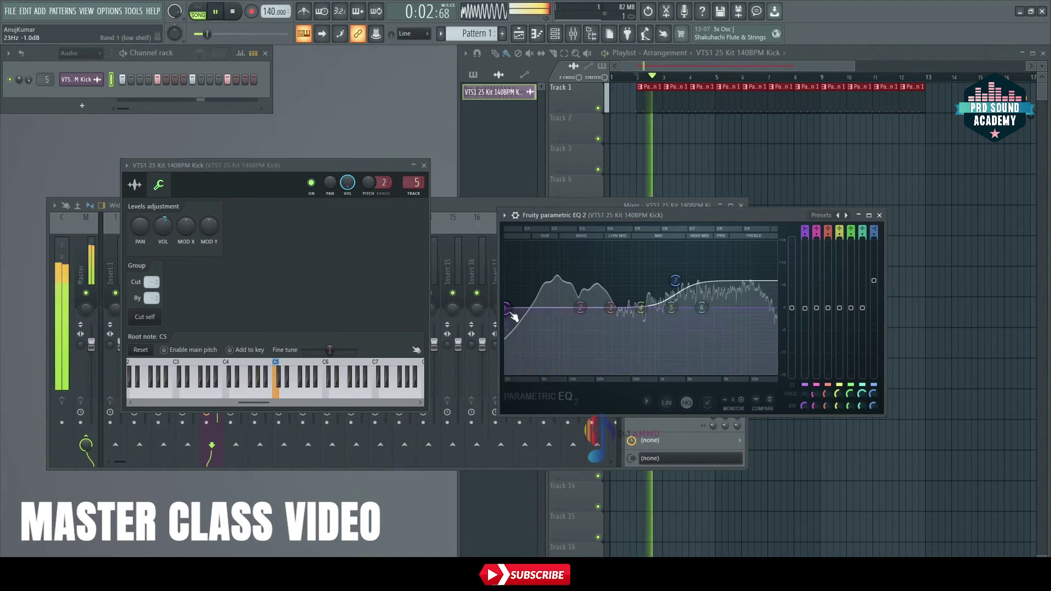
pyautogui.moveTo(507, 314); pyautogui.dragTo(553, 372)
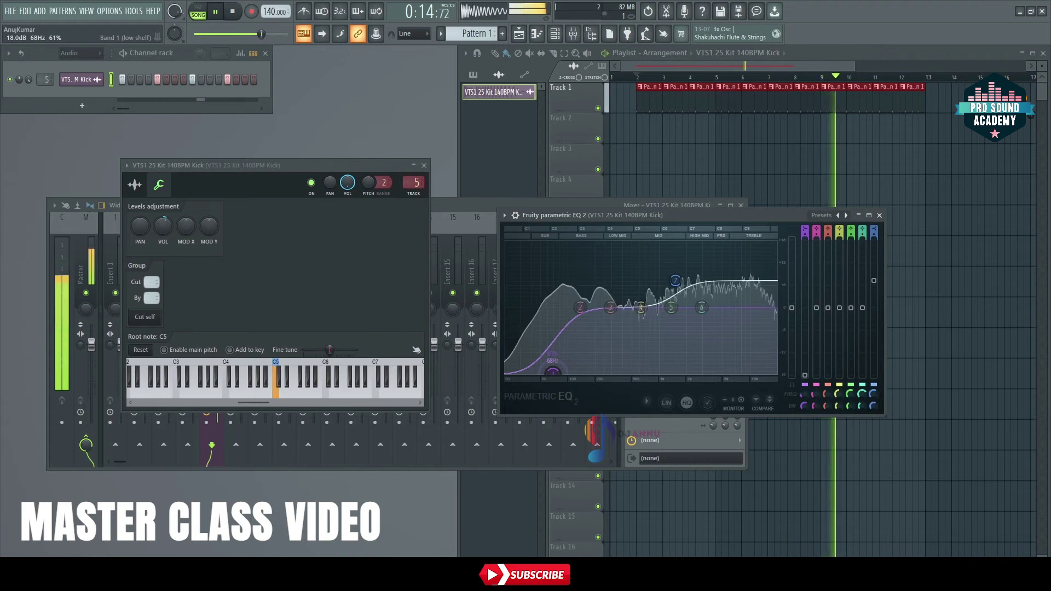
pyautogui.press('space')
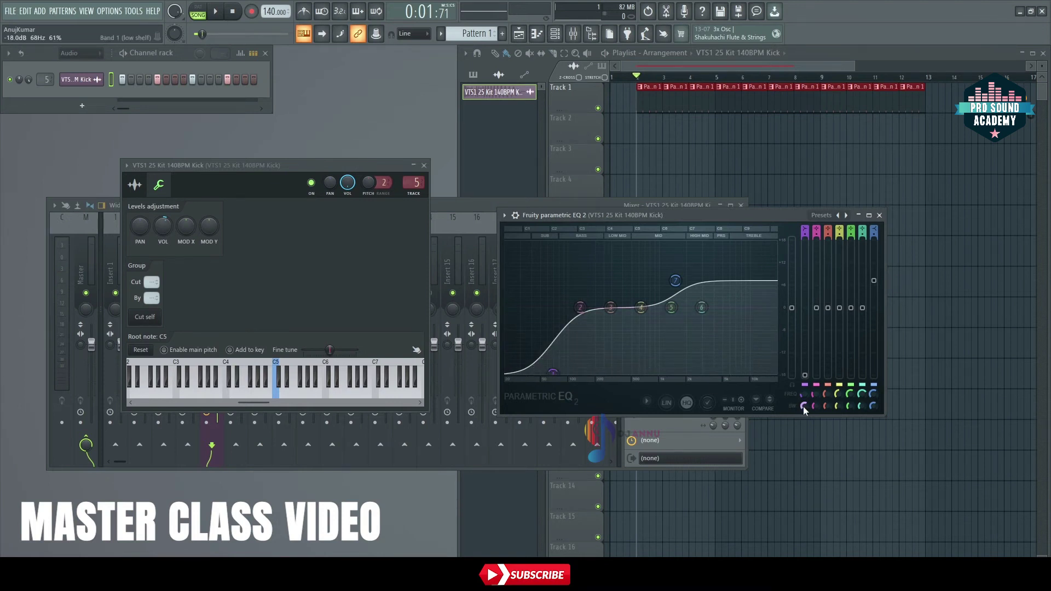
# Step: Set the bandwidth of EQ band 1 to 48% and audition the steeper low cut
pyautogui.moveTo(804, 406); pyautogui.dragTo(803, 406)
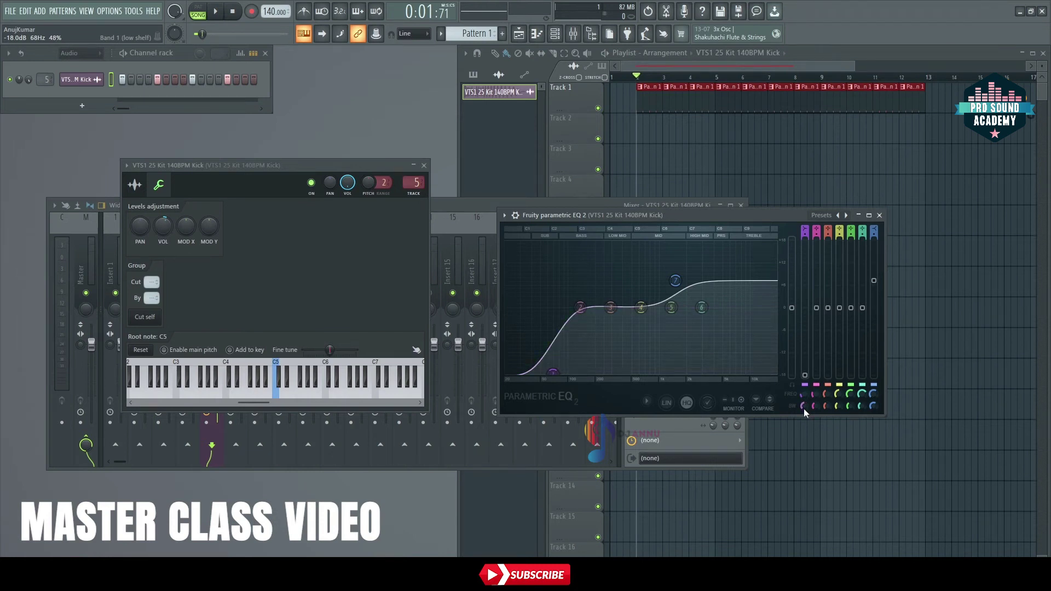
pyautogui.press('space')
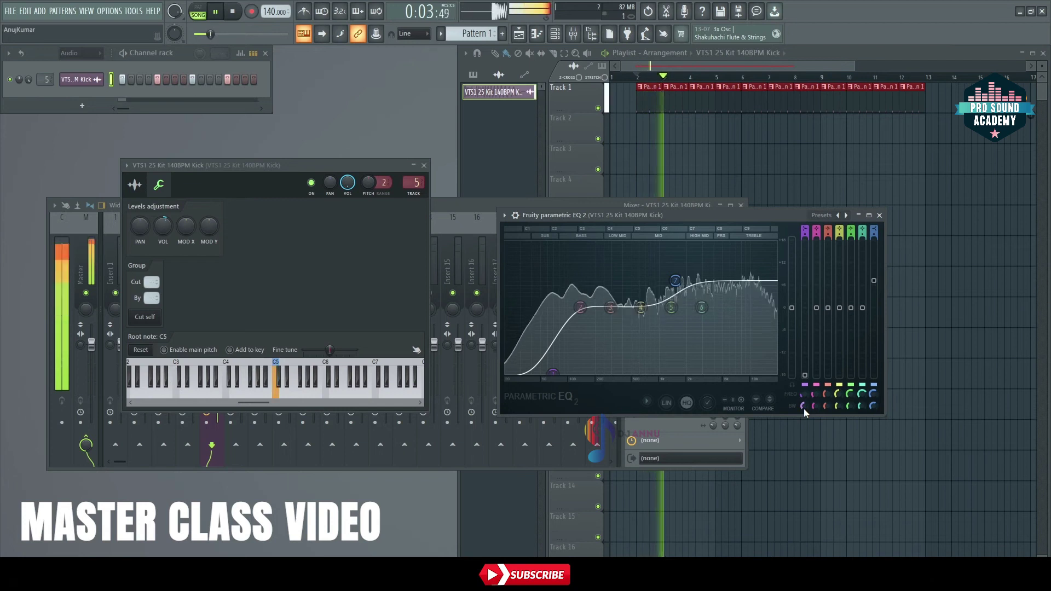
pyautogui.press('space')
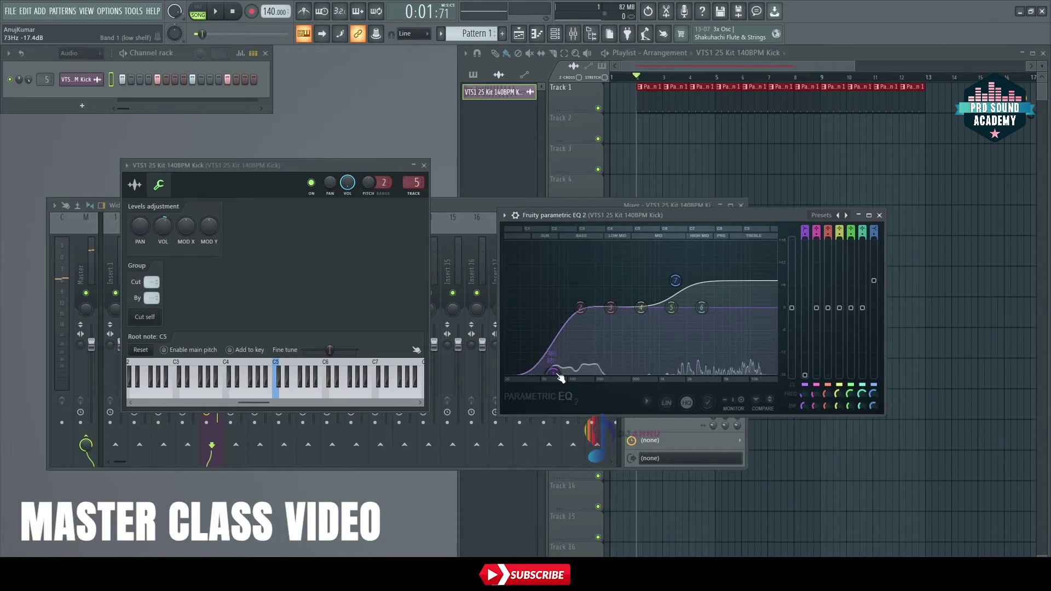
# Step: Lower the frequency of EQ band 1 to about 56 Hz at -18 dB and play the kick
pyautogui.moveTo(560, 377); pyautogui.dragTo(545, 373)
pyautogui.press('space')
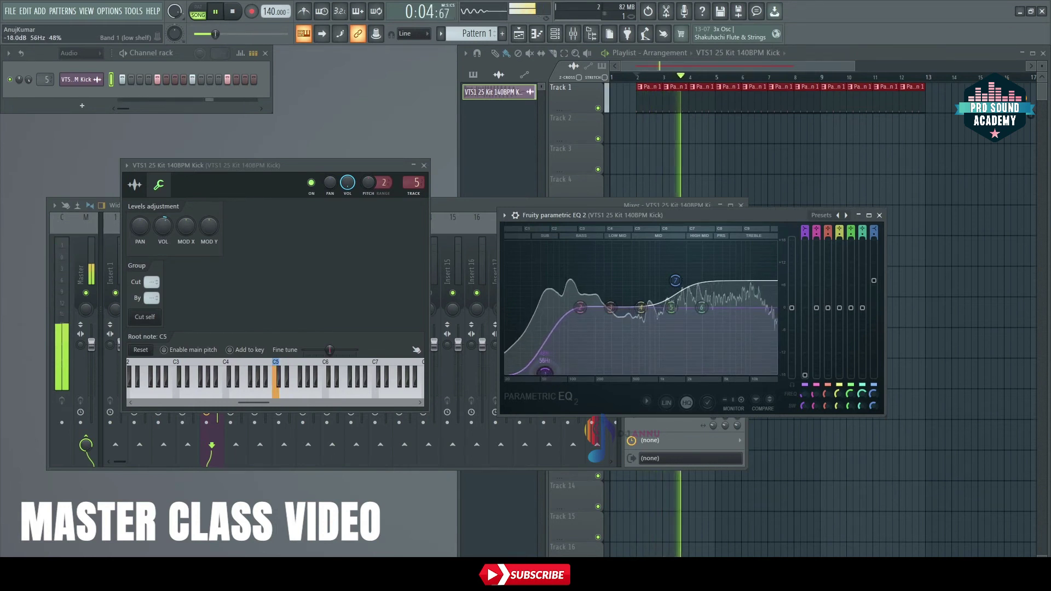
pyautogui.press('space')
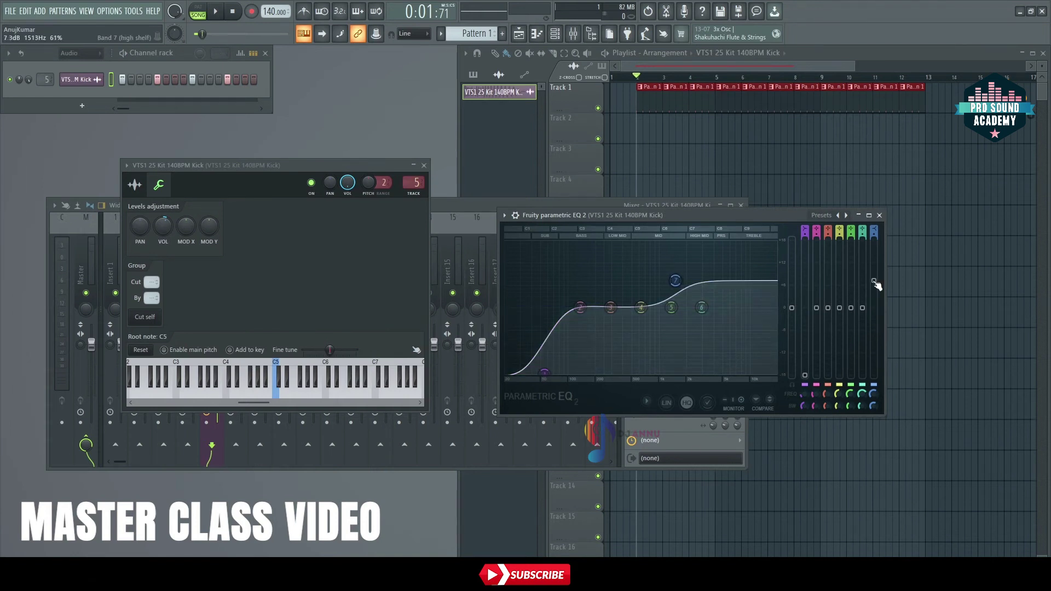
# Step: Raise the high-shelf gain of EQ band 7 to about 9.1 dB while auditioning the kick
pyautogui.press('space')
pyautogui.moveTo(874, 280); pyautogui.dragTo(874, 273)
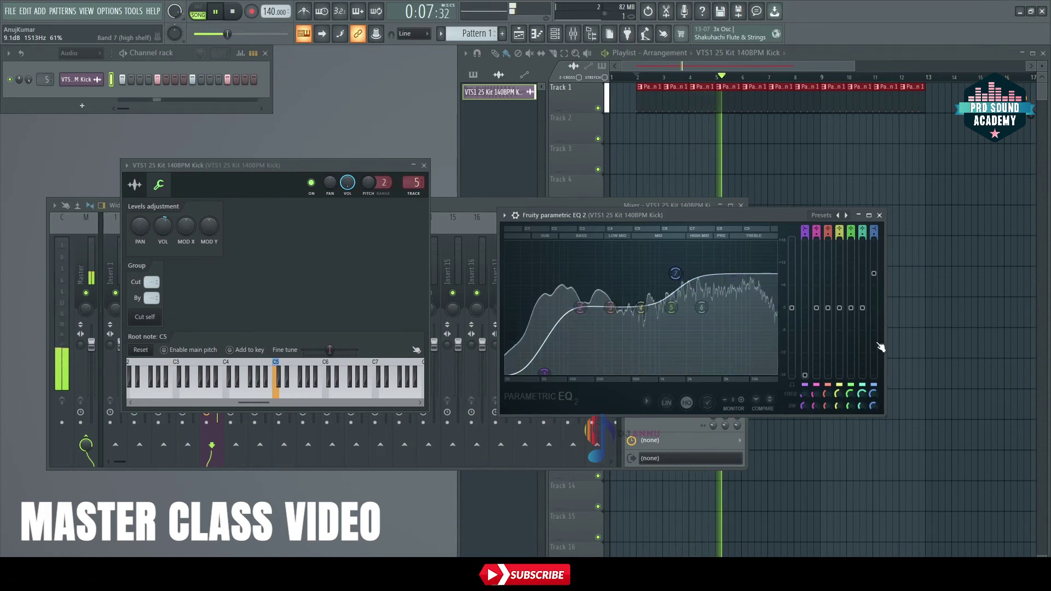
pyautogui.press('space')
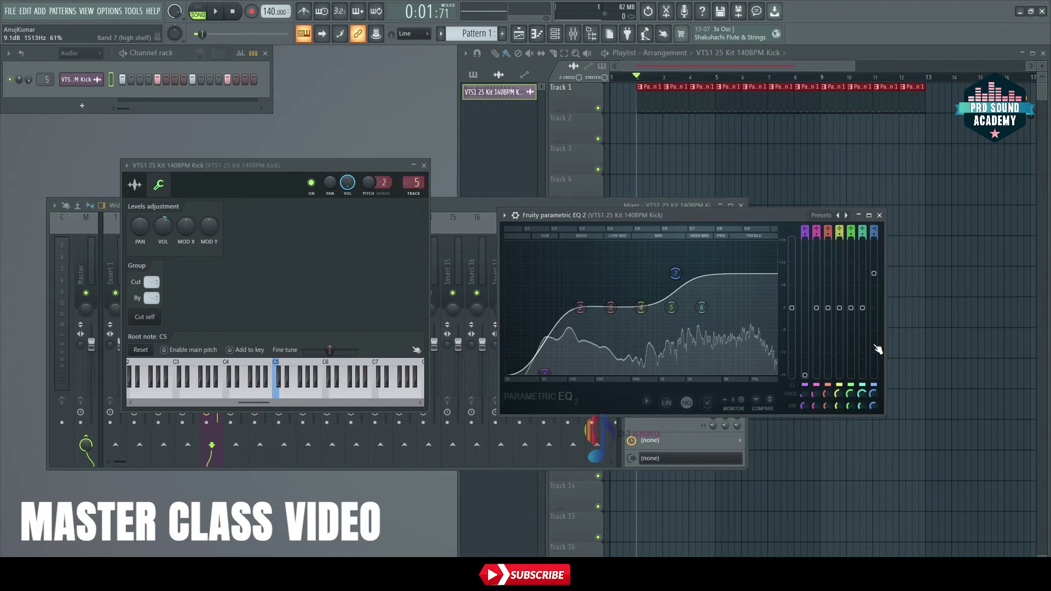
# Step: Close the EQ and kick channel windows, reposition the mixer, and select the Master track
pyautogui.click(880, 215)
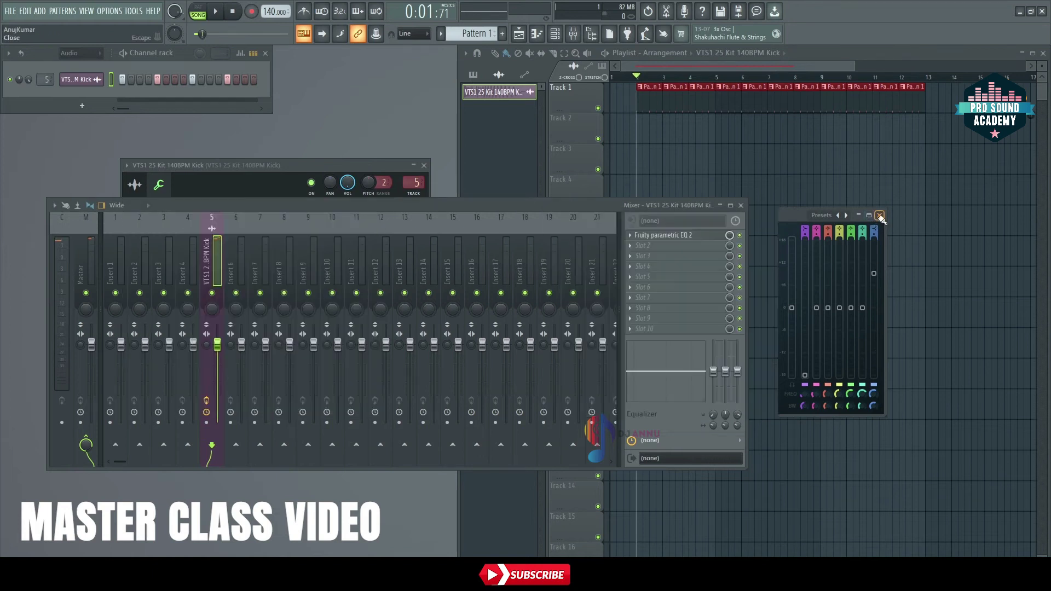
pyautogui.click(383, 166)
pyautogui.click(424, 166)
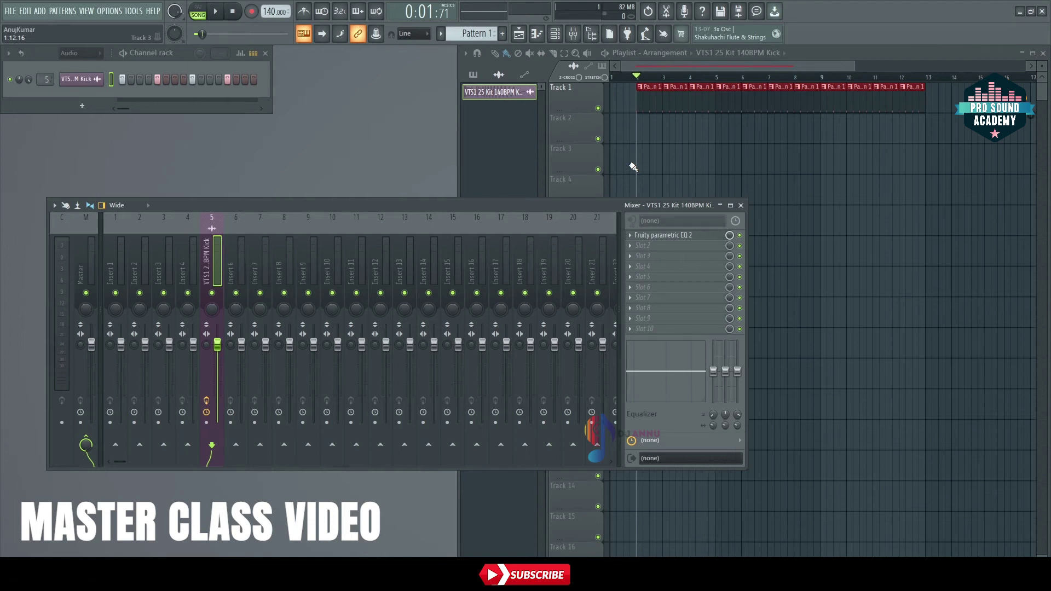
pyautogui.moveTo(543, 205); pyautogui.dragTo(665, 186)
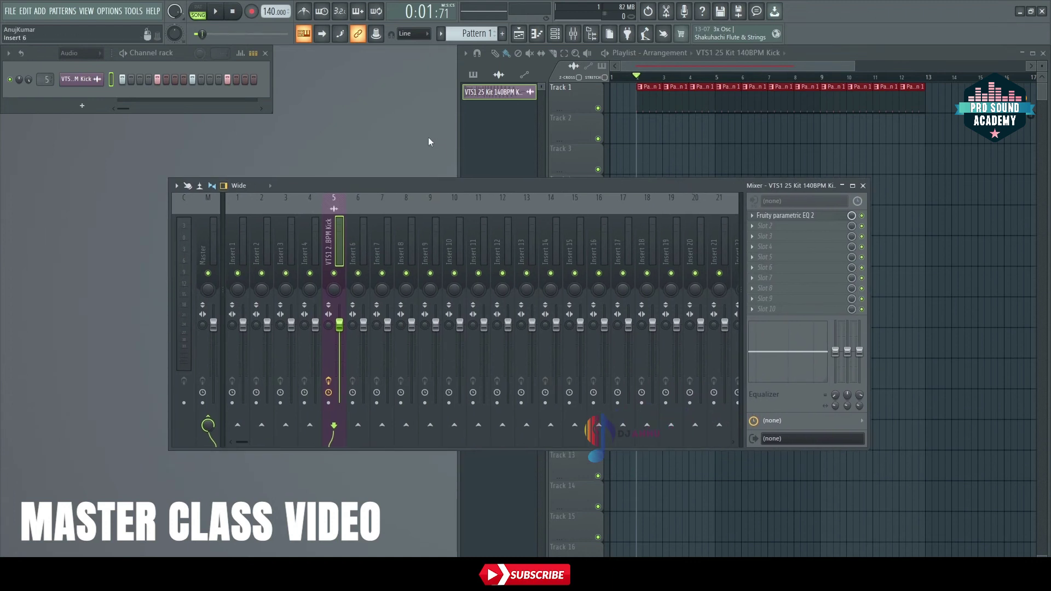
pyautogui.click(206, 253)
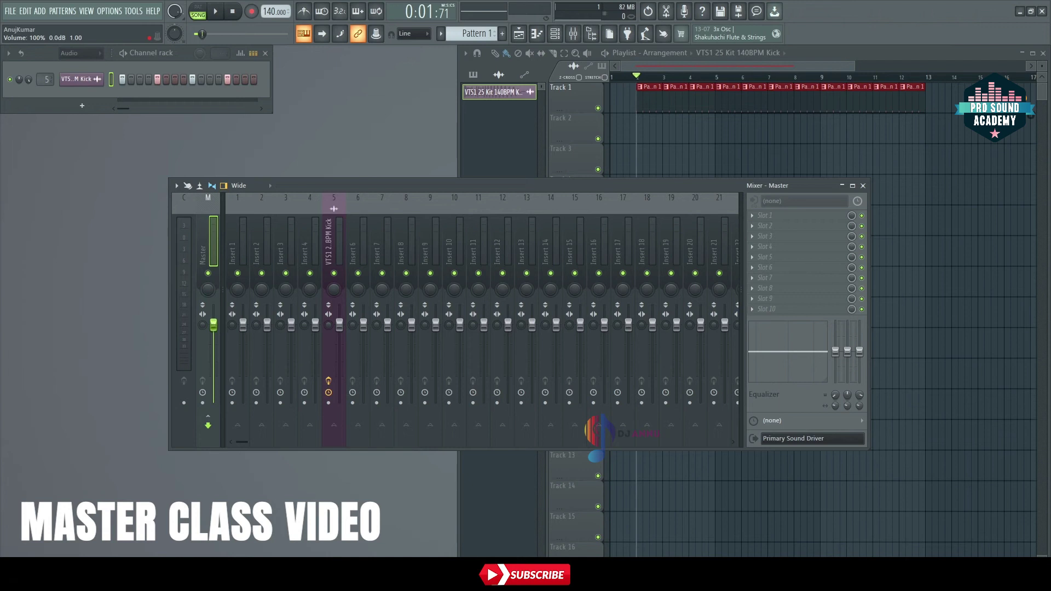
# Step: Raise the Master track's volume slightly and play the arrangement several times to check the output level
pyautogui.moveTo(213, 324); pyautogui.dragTo(213, 319)
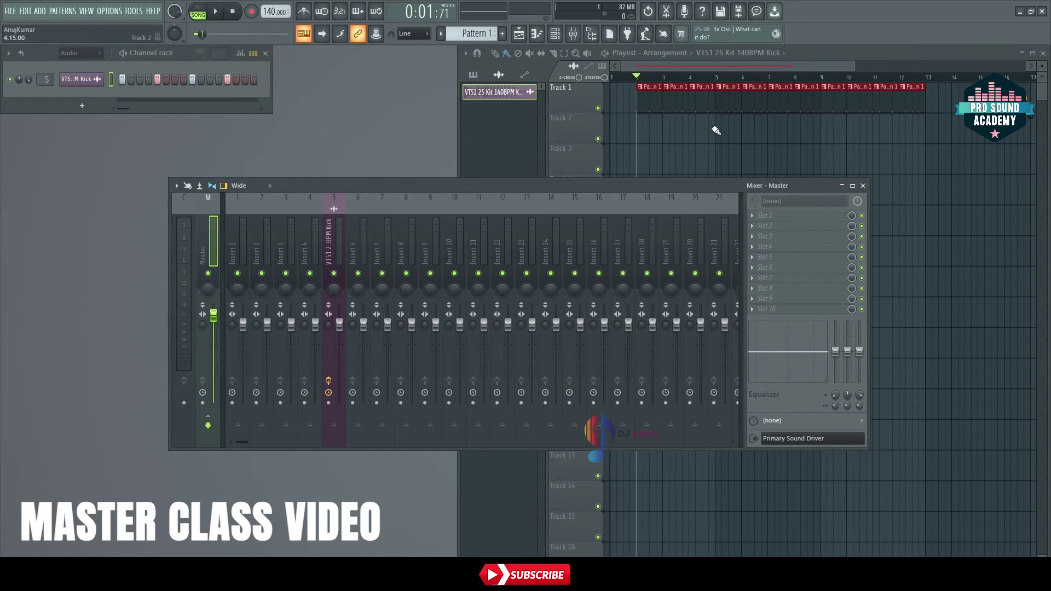
pyautogui.press('space')
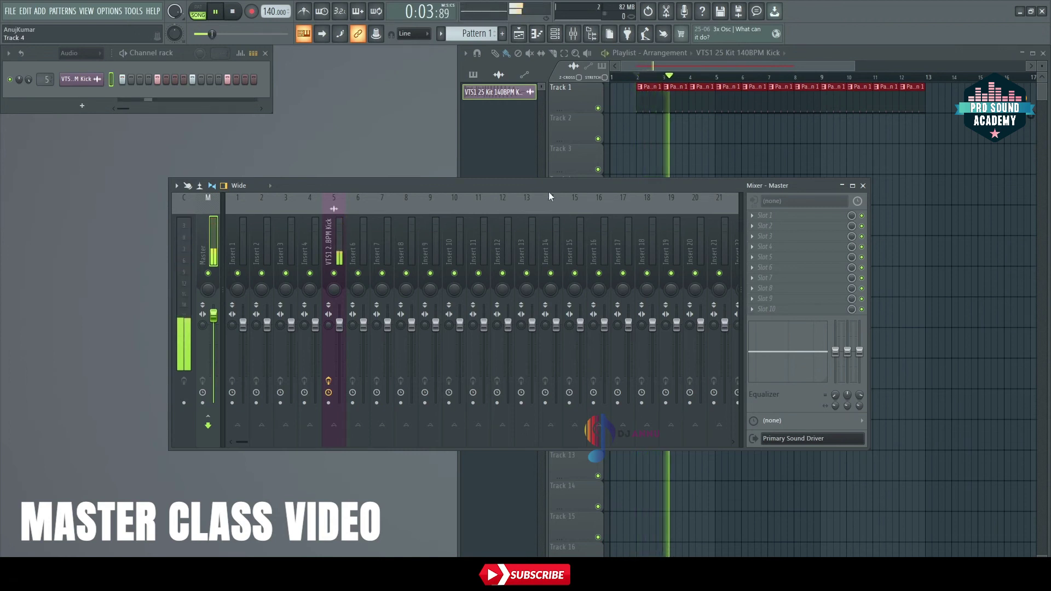
pyautogui.press('space')
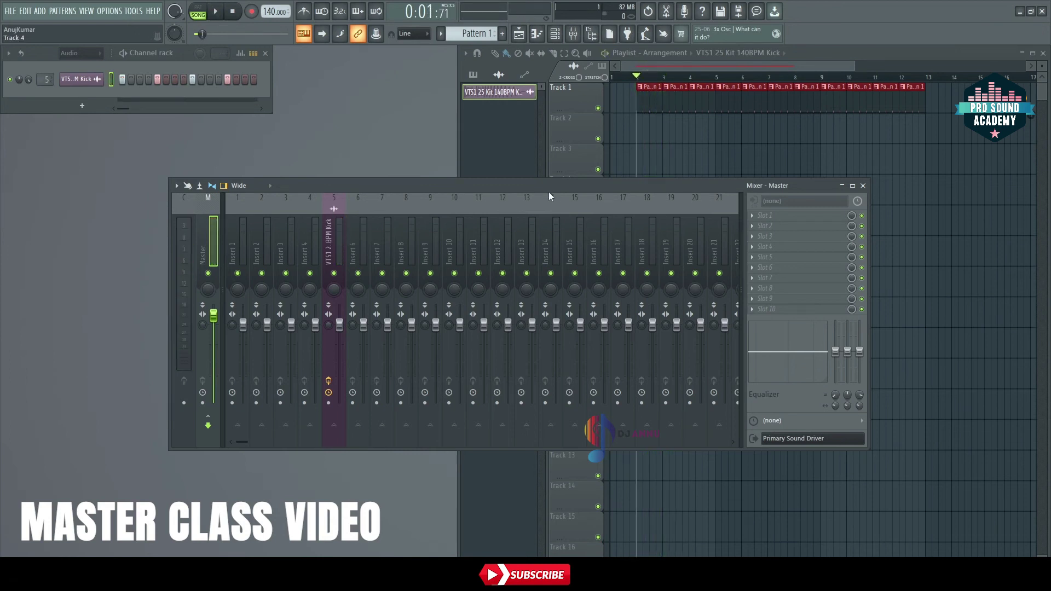
pyautogui.press('space')
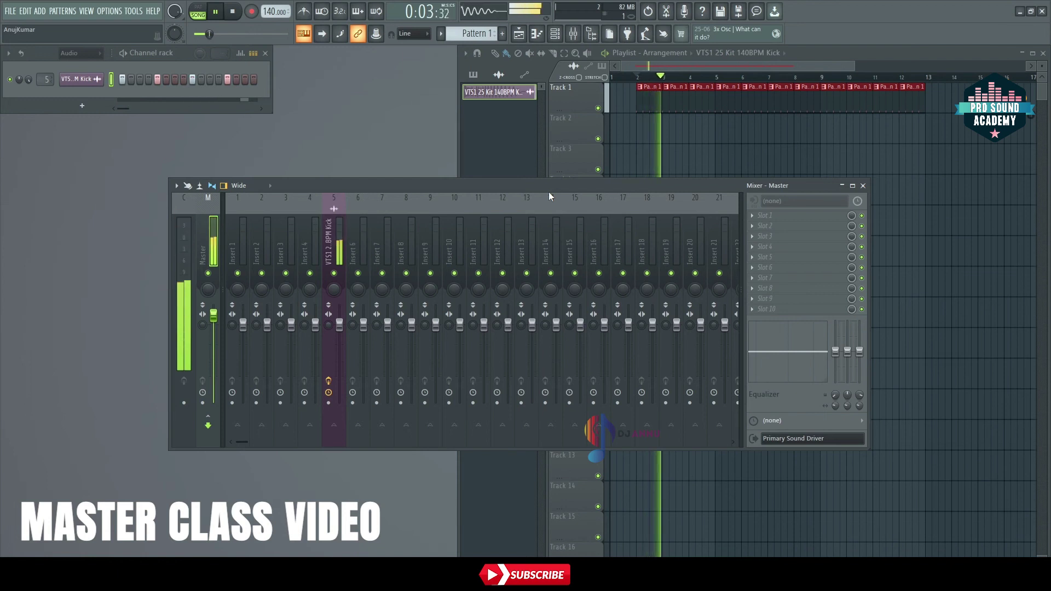
pyautogui.press('space')
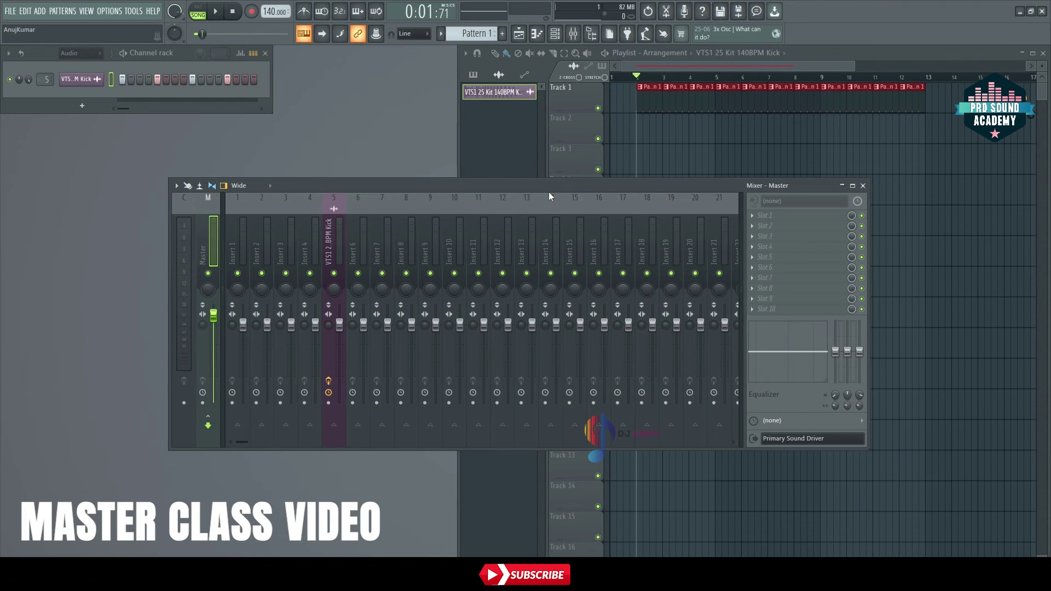
pyautogui.press('space')
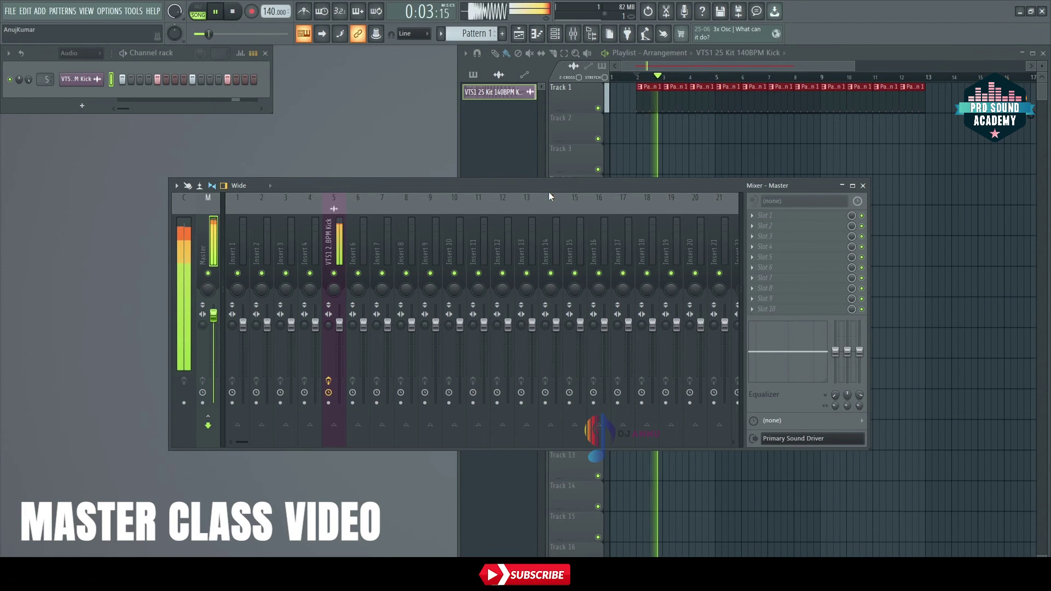
pyautogui.press('space')
# Step: Return the Master volume to 100% (0.0 dB) and play the arrangement for comparison
pyautogui.moveTo(213, 316); pyautogui.dragTo(219, 328)
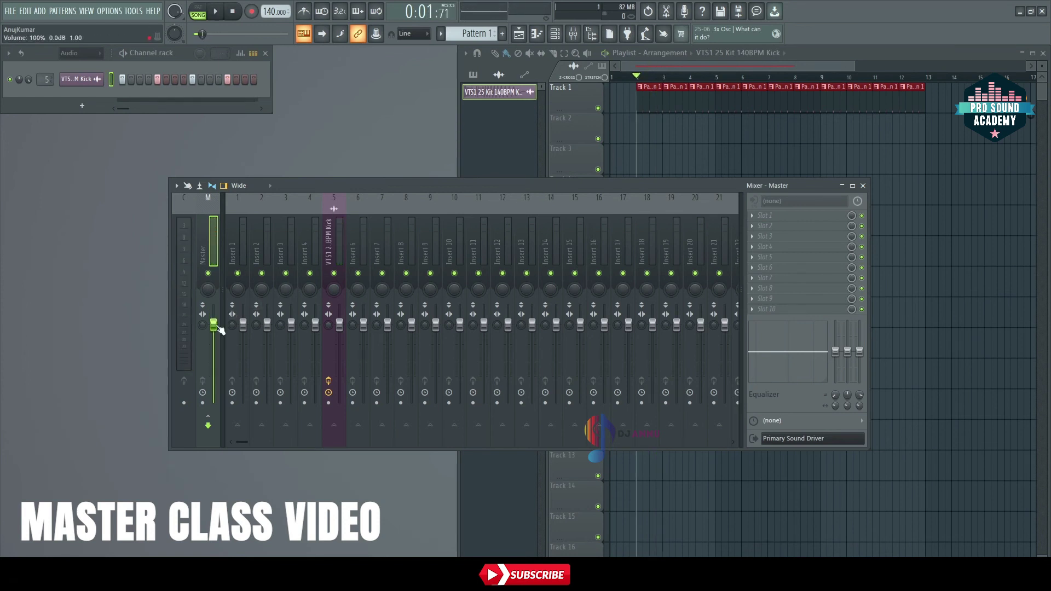
pyautogui.press('space')
pyautogui.press('space')
pyautogui.press('space')
# Step: Raise the Master volume above 0 dB again and audition the louder kick
pyautogui.moveTo(218, 327); pyautogui.dragTo(215, 317)
pyautogui.press('space')
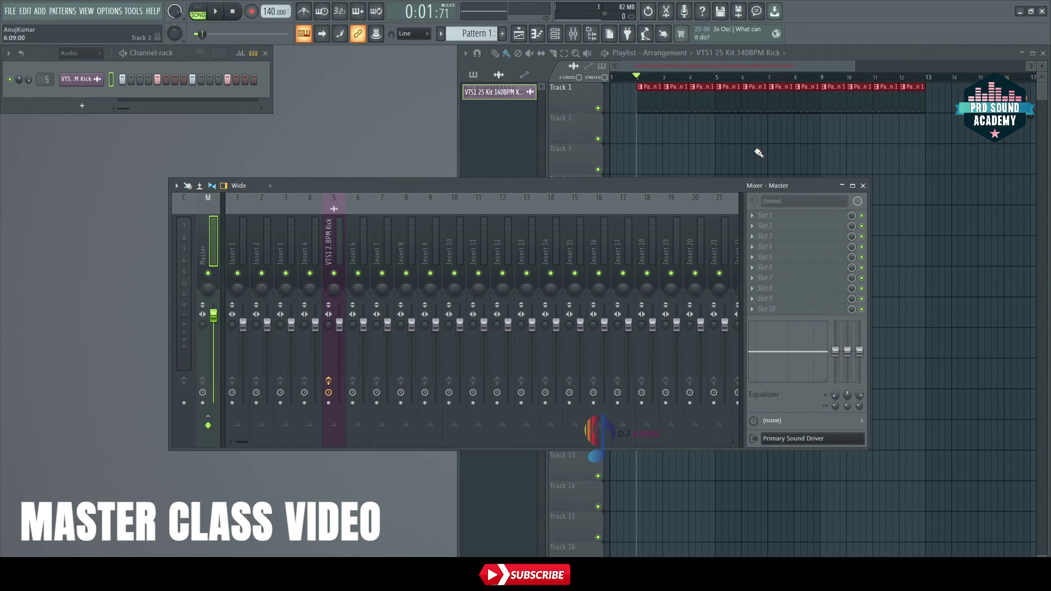
pyautogui.press('space')
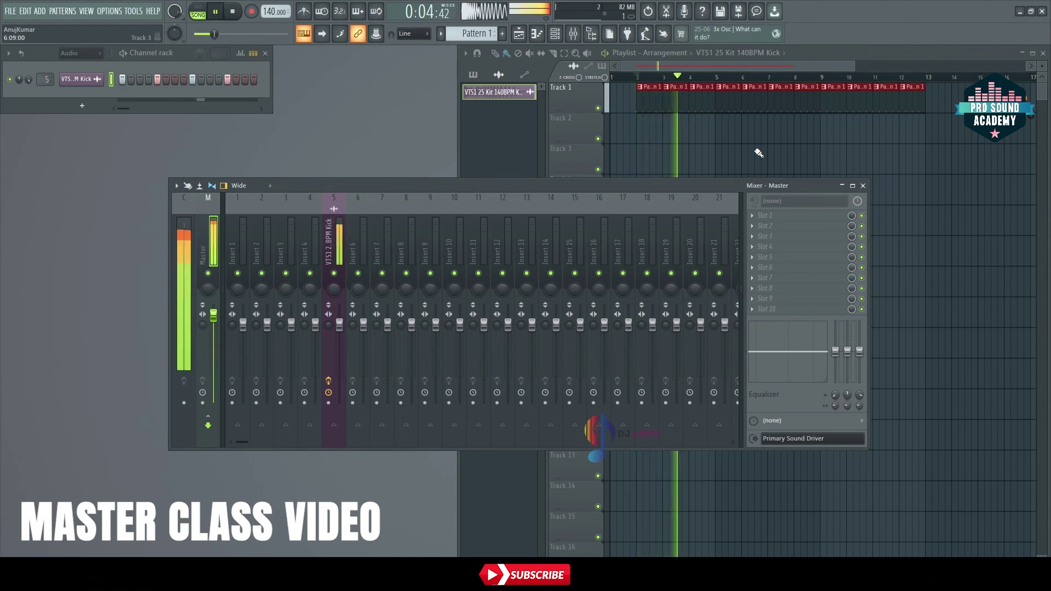
pyautogui.press('space')
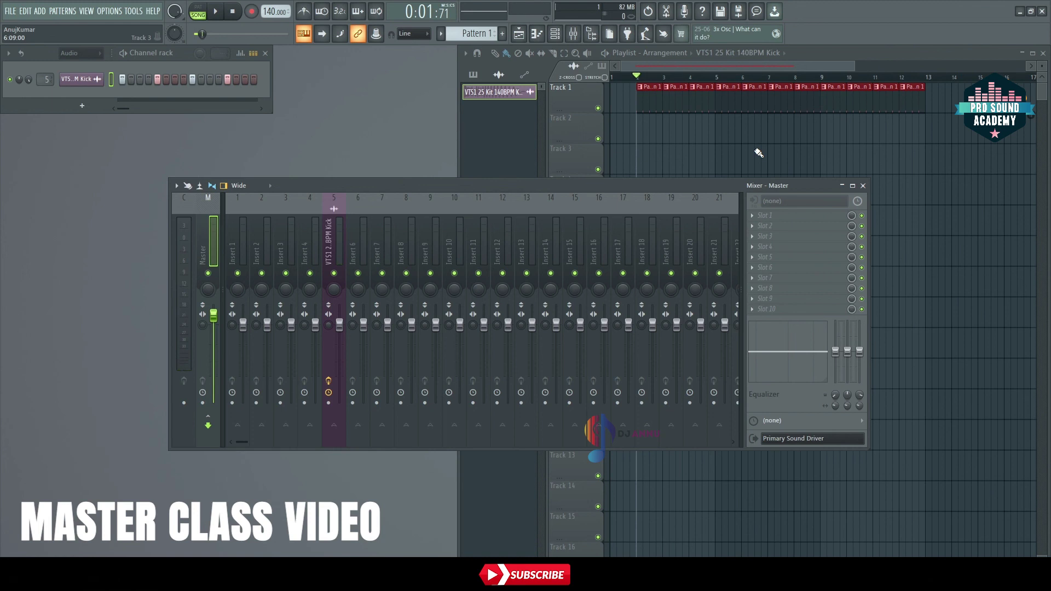
# Step: Close the mixer, maximize the playlist, and zoom out the timeline to about 28 bars
pyautogui.click(863, 185)
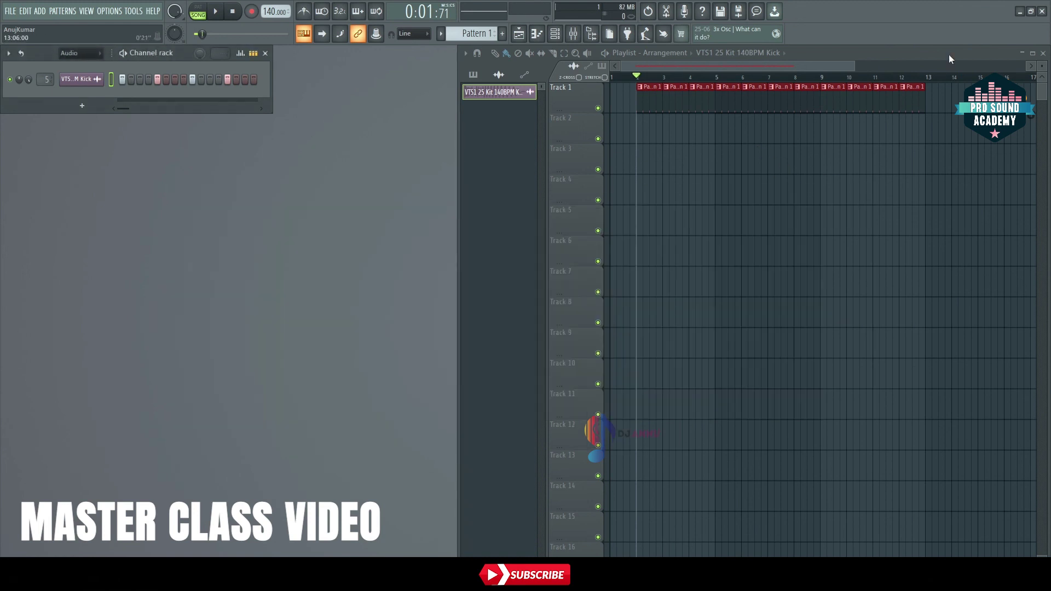
pyautogui.doubleClick(949, 54)
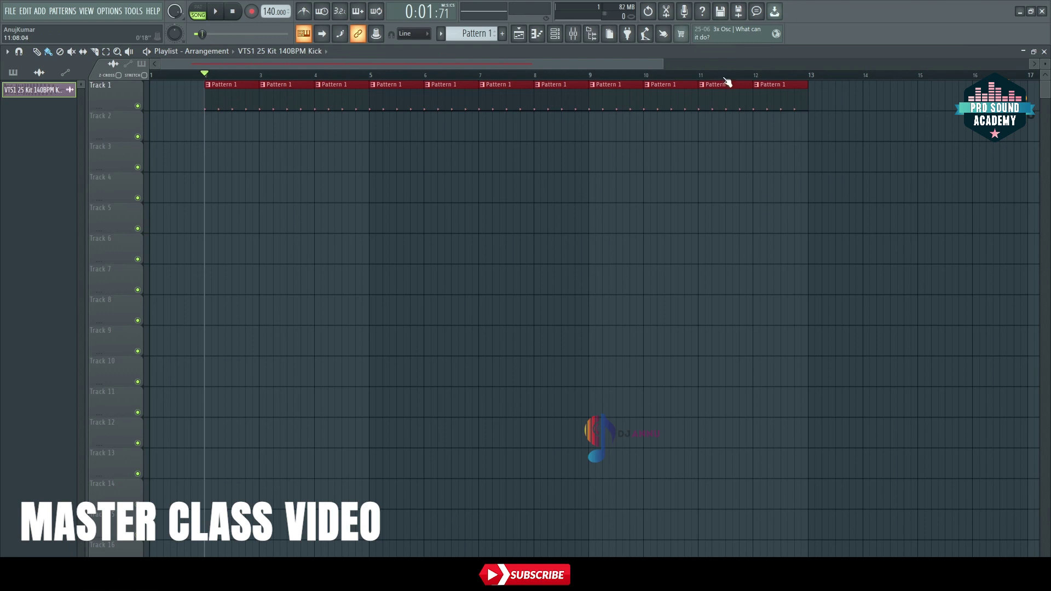
pyautogui.scroll(-4, 728, 82)
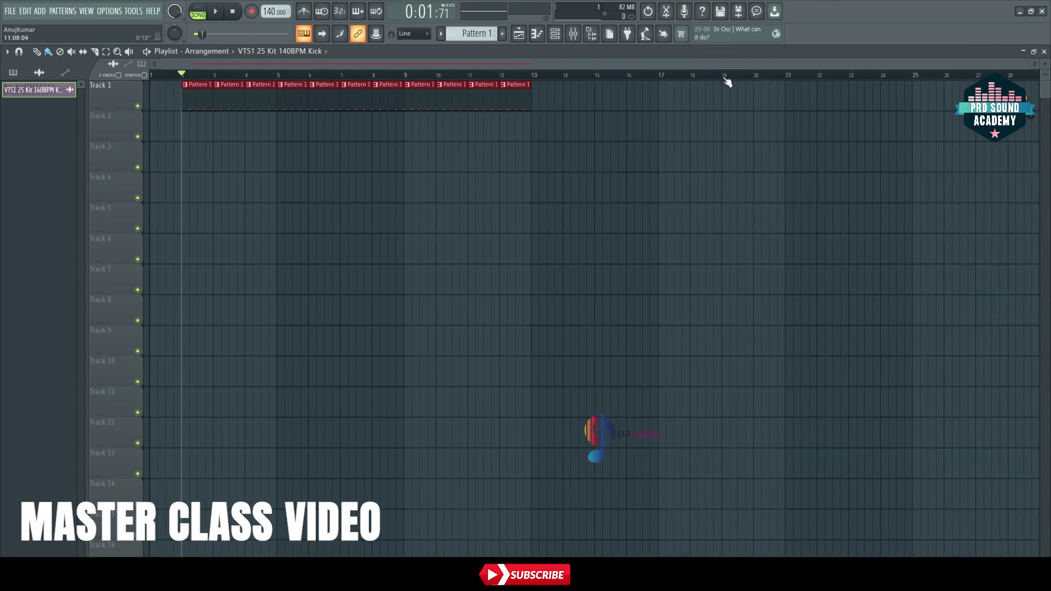